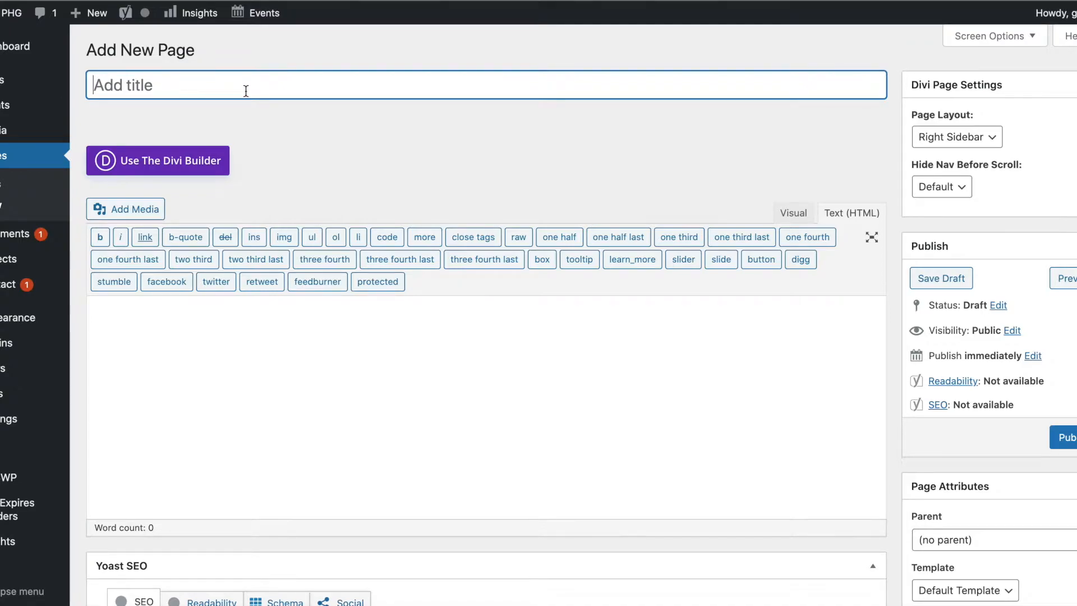
- Title the new page "Test Page" and start it in the Divi Builder by cloning an existing page
type("Test Page")
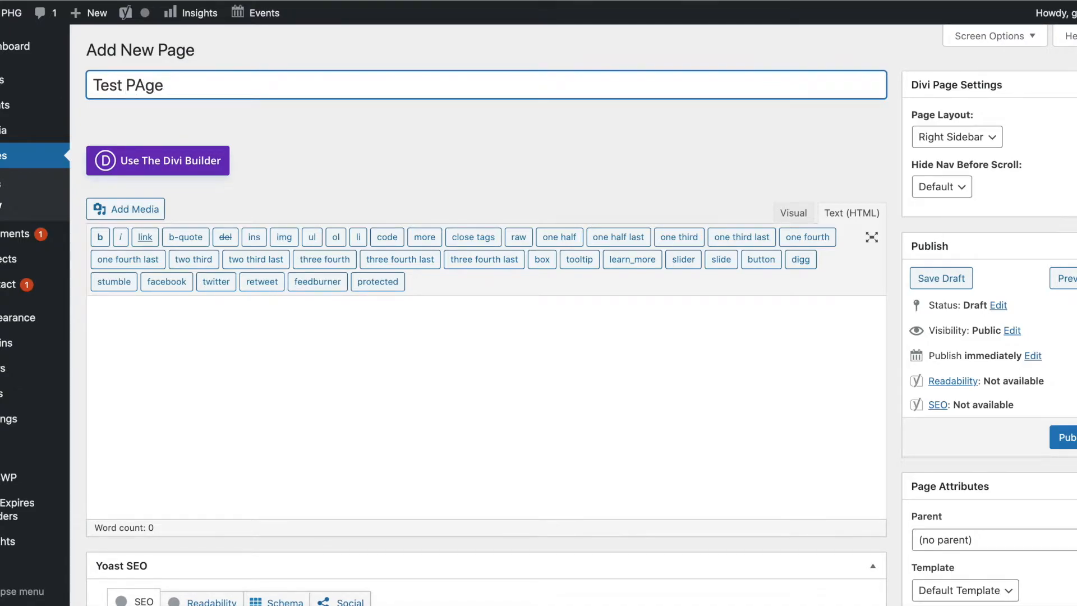
left_click(209, 159)
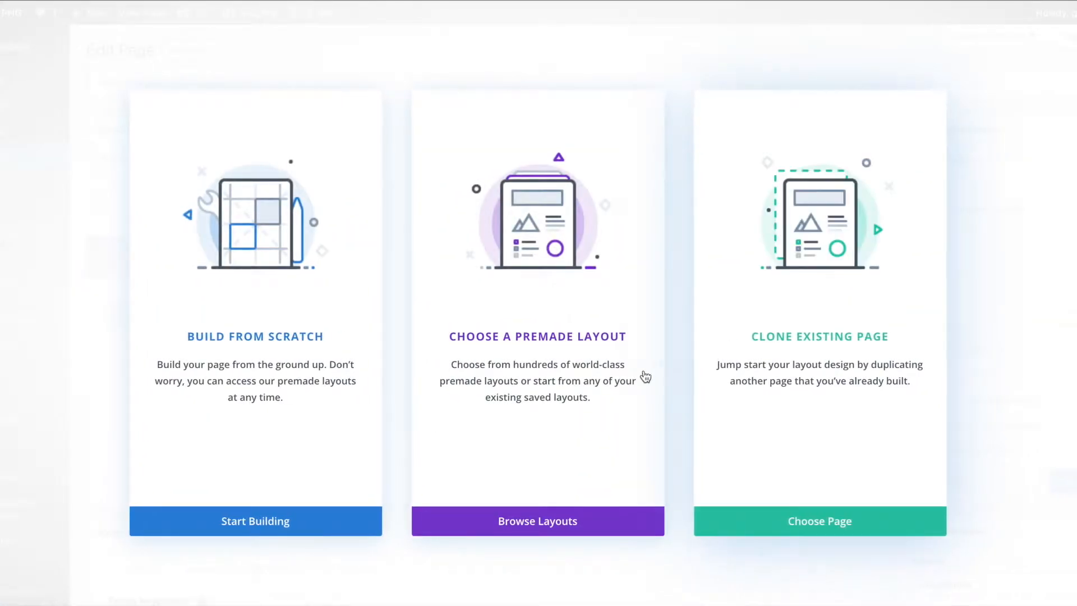
left_click(782, 353)
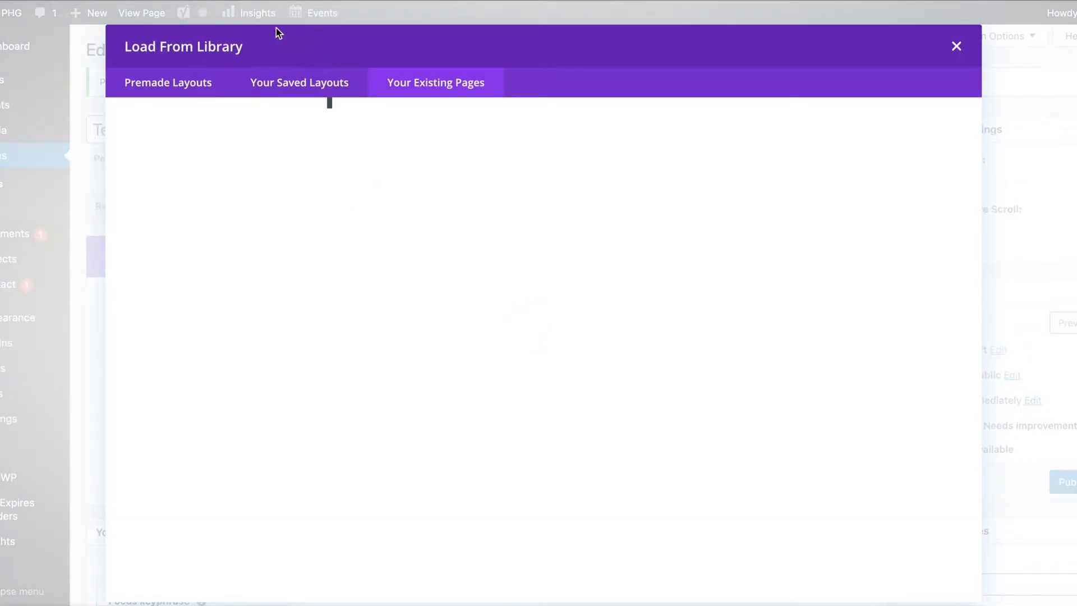
- Look through the saved layouts and the existing pages available for cloning in the library
left_click(330, 82)
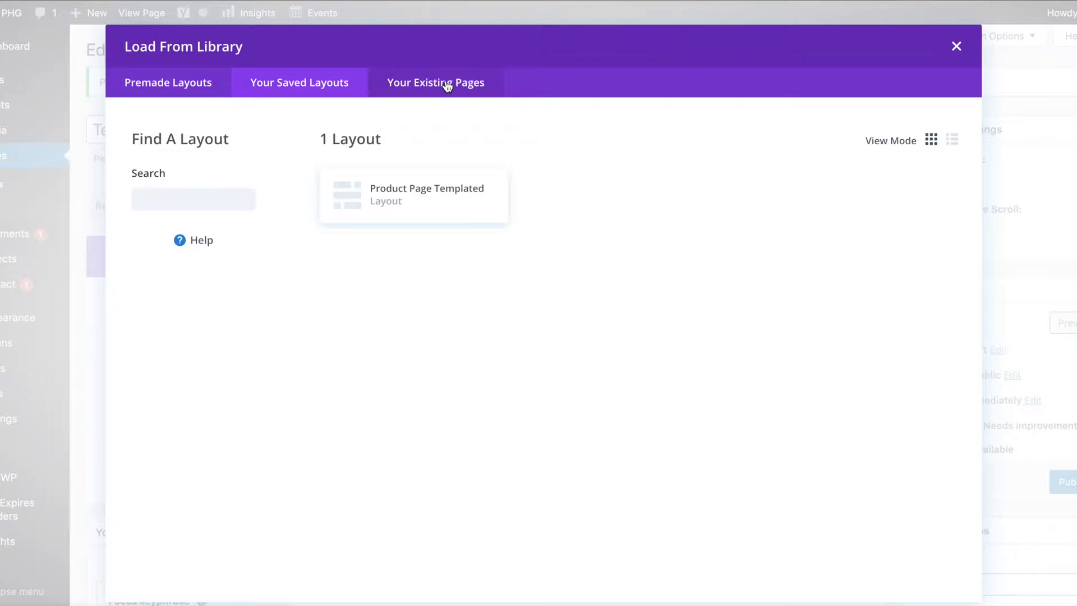
left_click(447, 84)
left_click(337, 94)
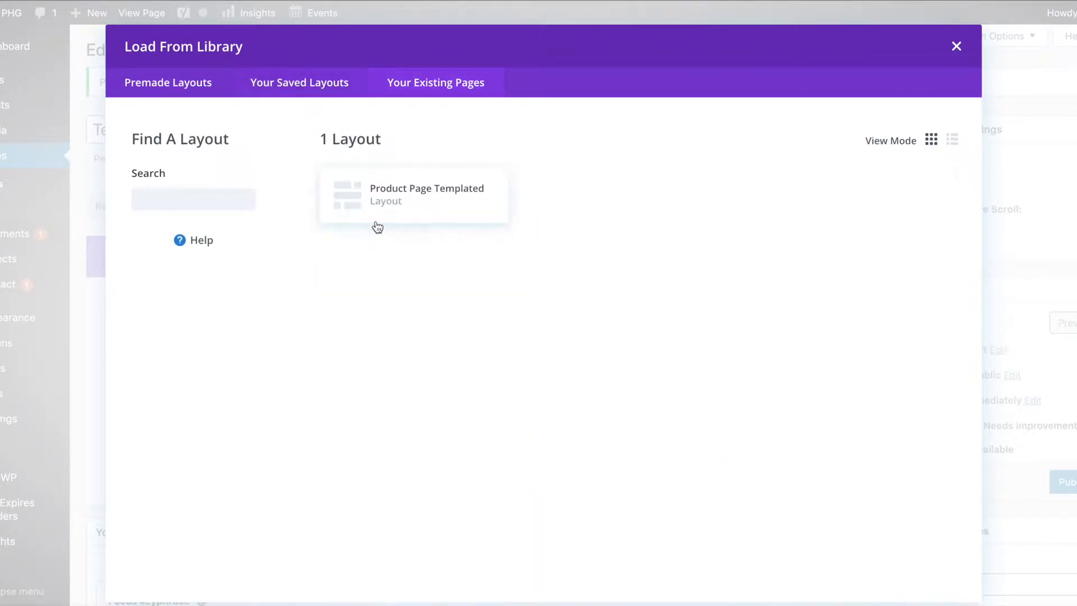
left_click(447, 89)
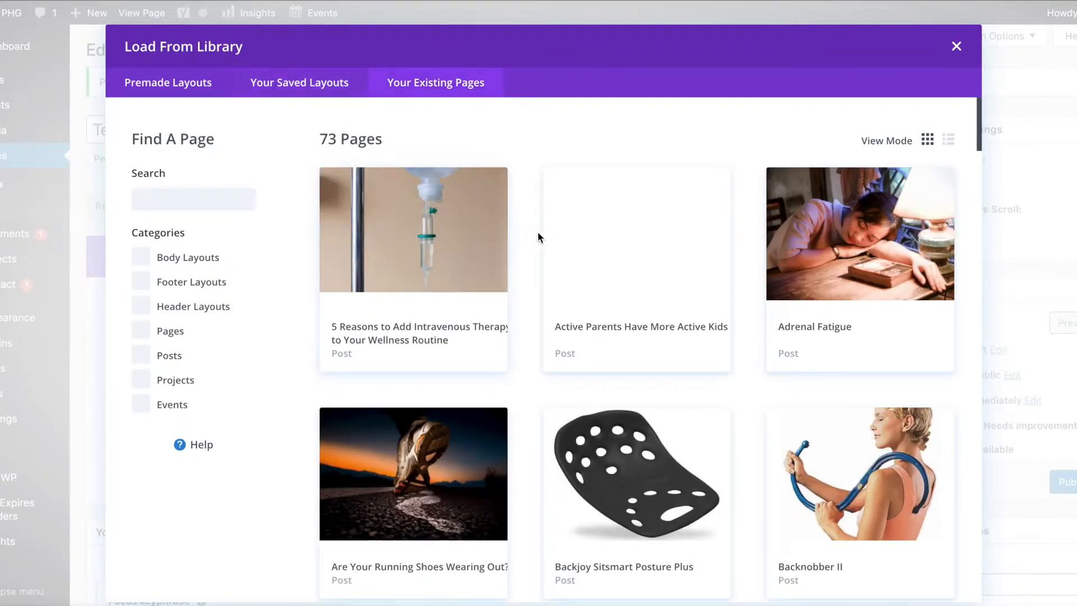
scroll(621, 291, "down", 4)
scroll(566, 279, "down", 20)
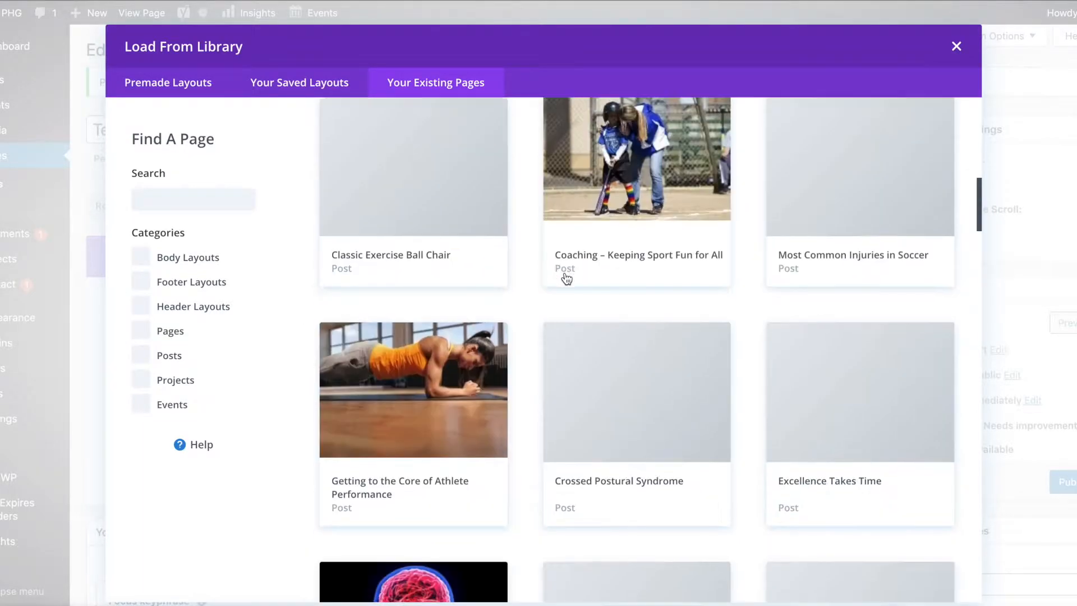
scroll(566, 279, "down", 10)
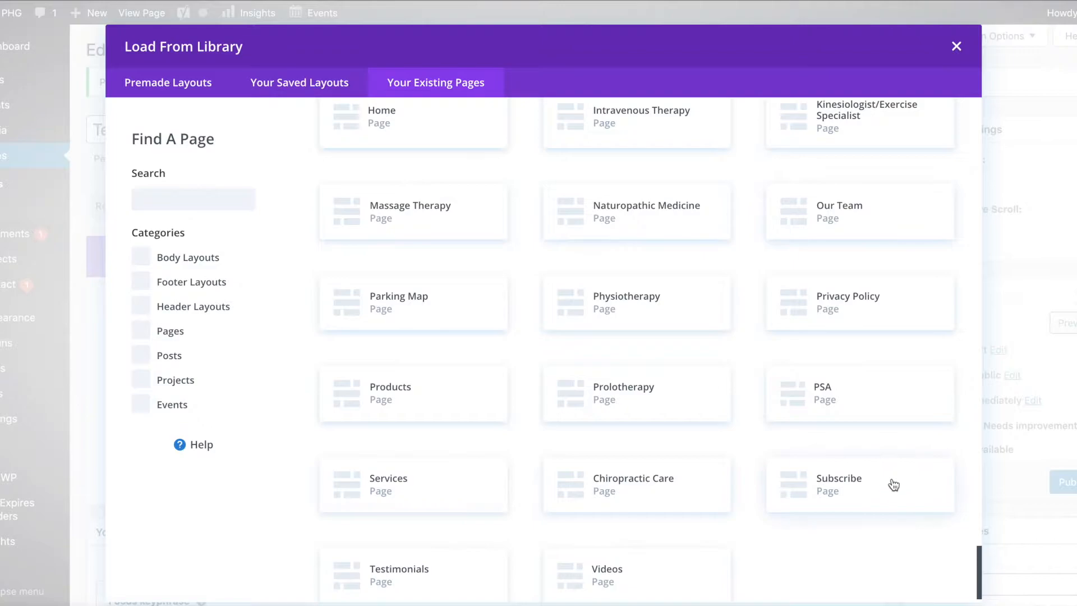
scroll(861, 440, "up", 8)
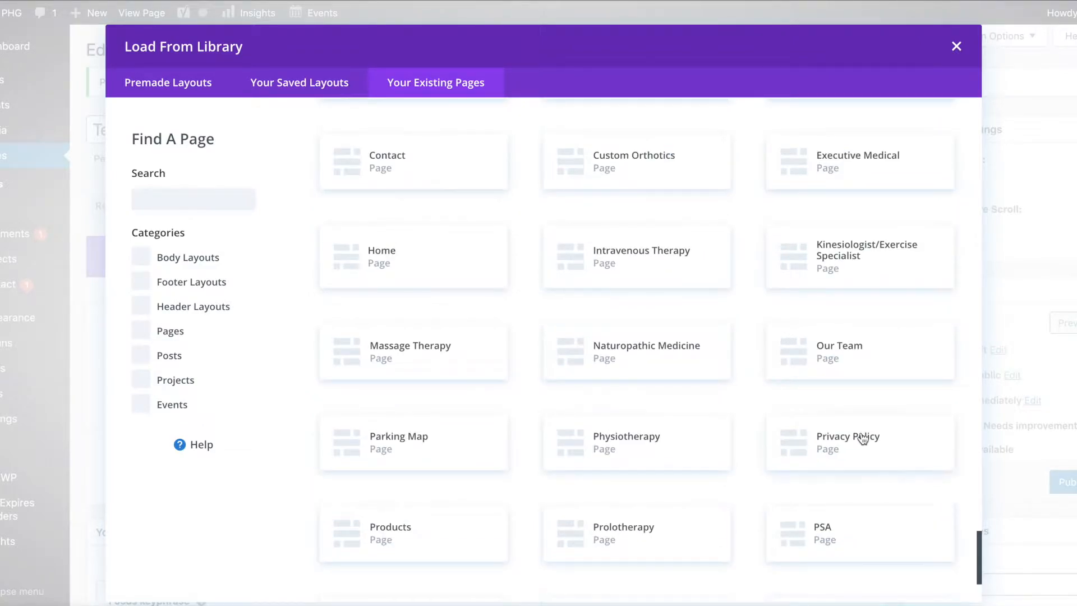
scroll(862, 443, "up", 5)
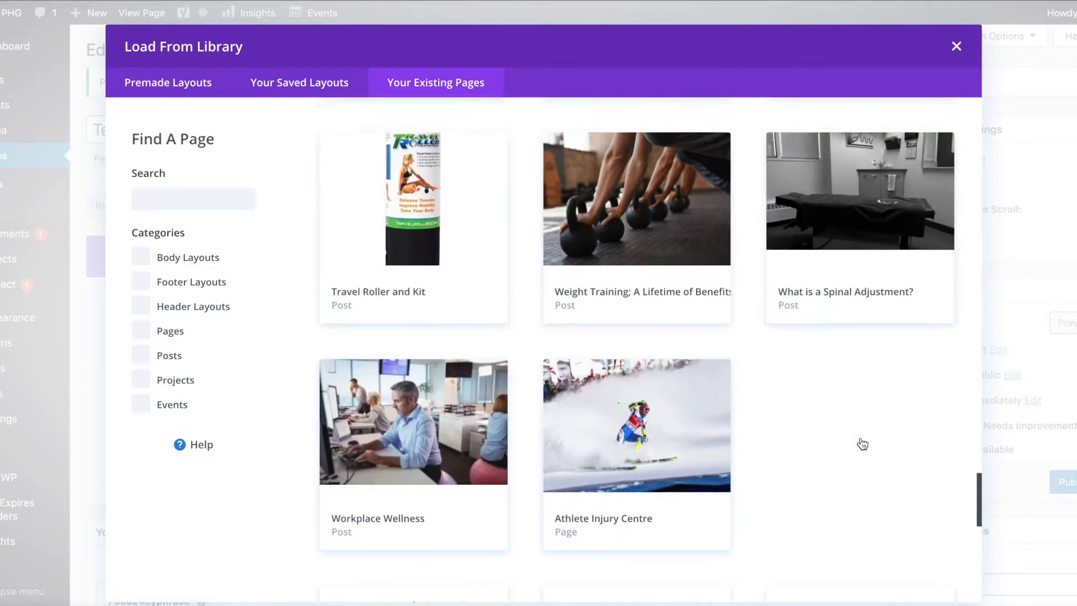
scroll(844, 421, "down", 10)
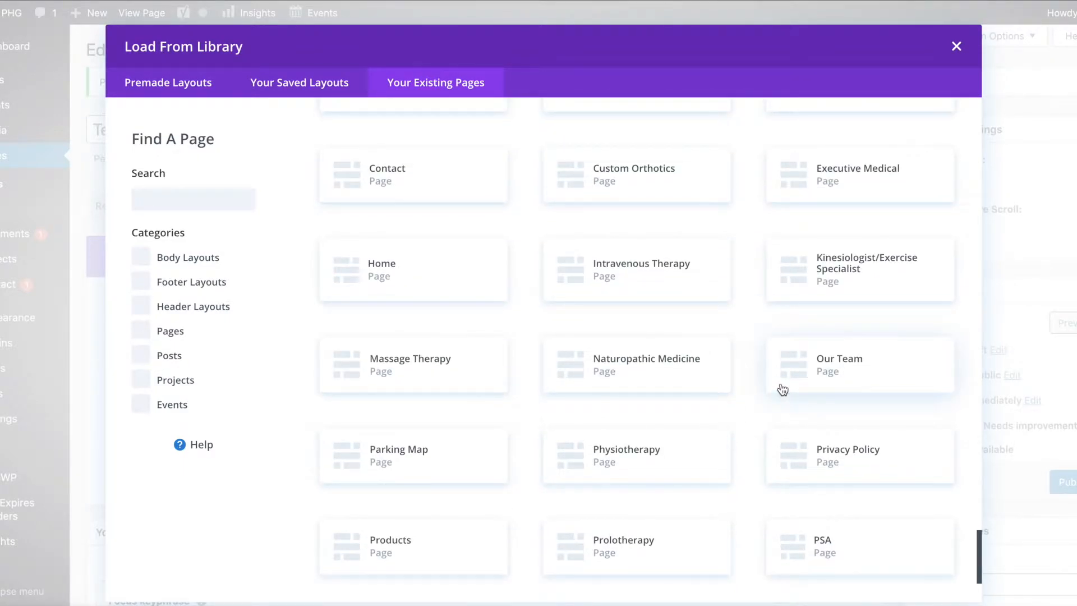
- Filter the existing items to the Pages category and load the Physiotherapy page's layout into the new page
left_click(139, 333)
scroll(406, 268, "down", 8)
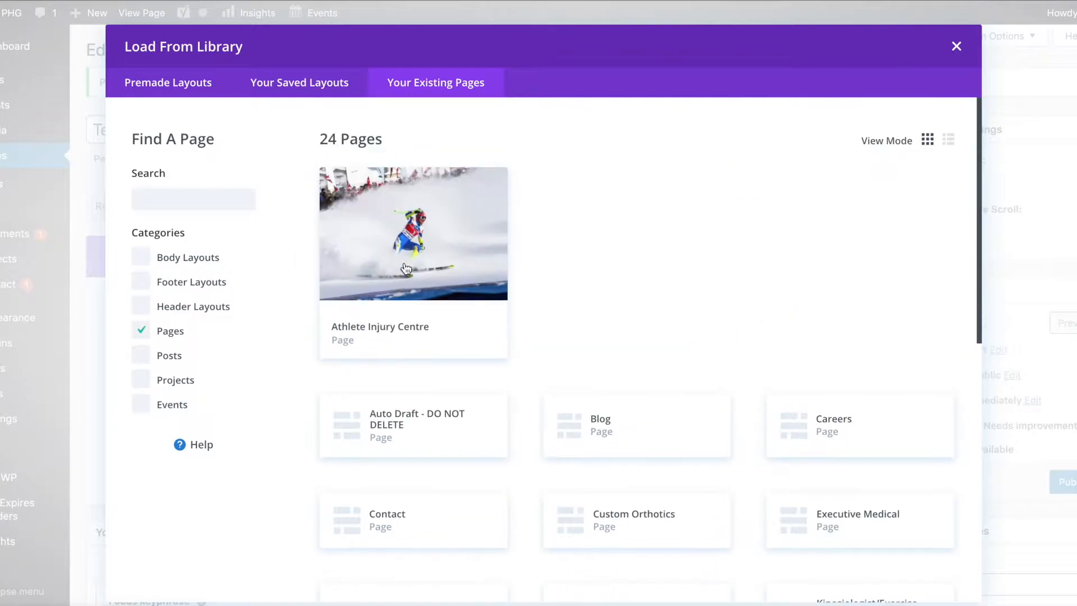
scroll(406, 268, "down", 8)
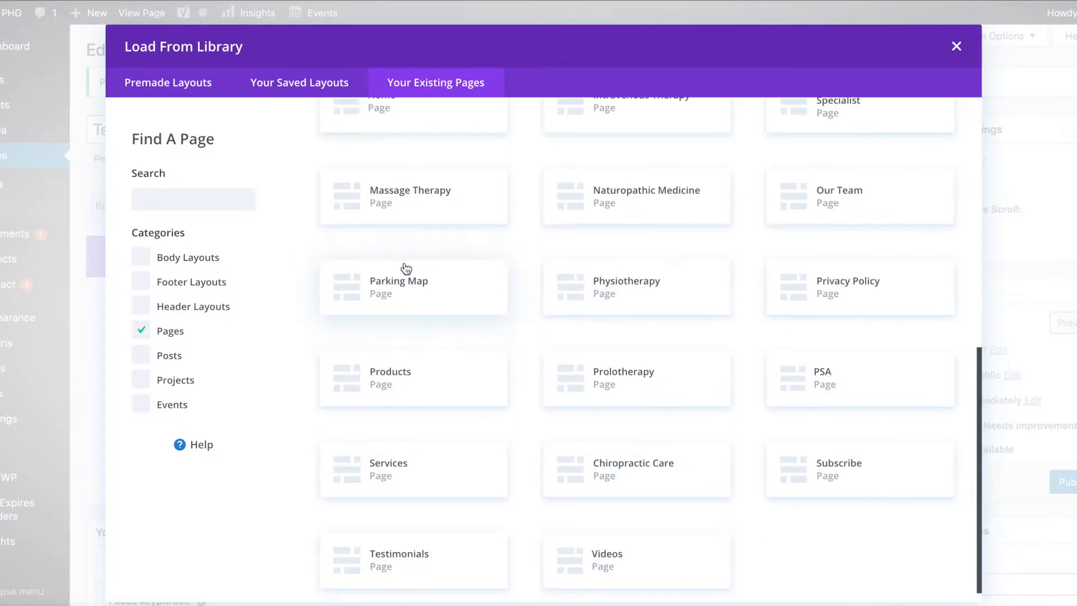
scroll(504, 265, "down", 1)
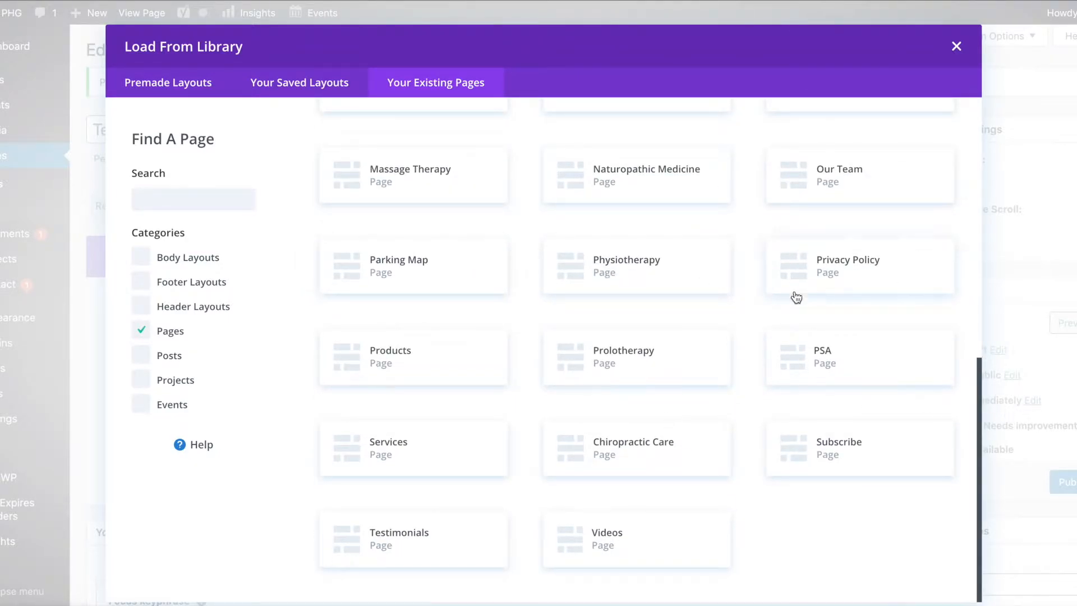
left_click(640, 278)
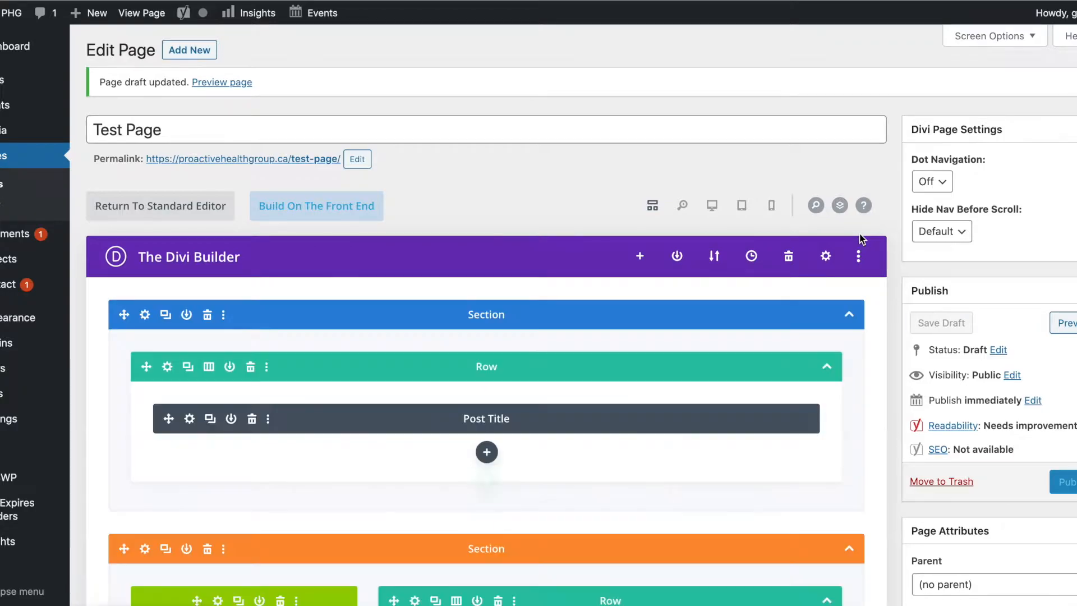
- Set the page's parent to Services and publish the page
scroll(827, 257, "down", 5)
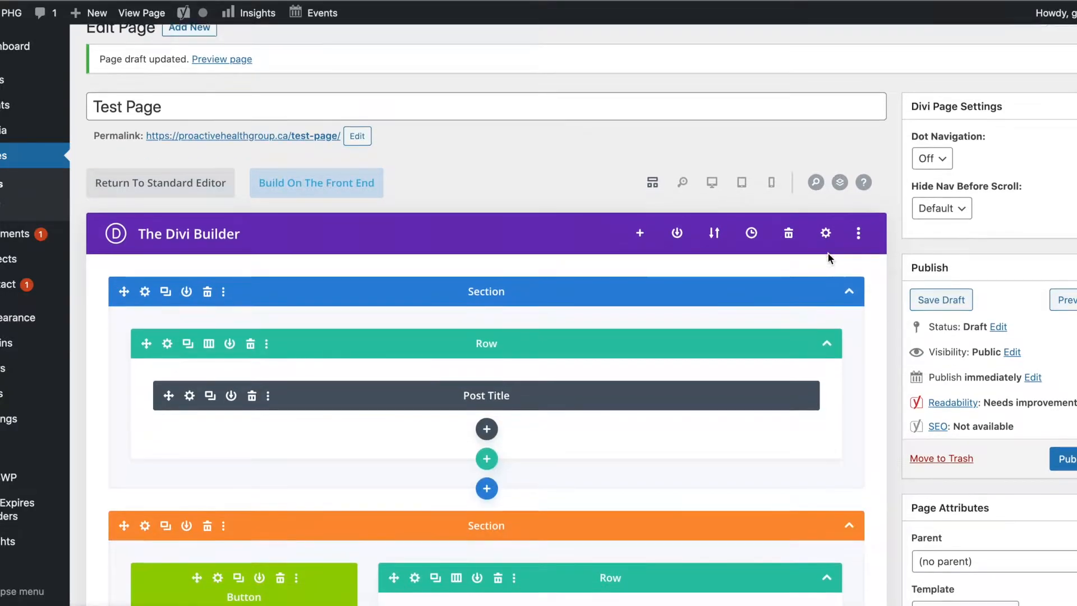
scroll(828, 255, "down", 15)
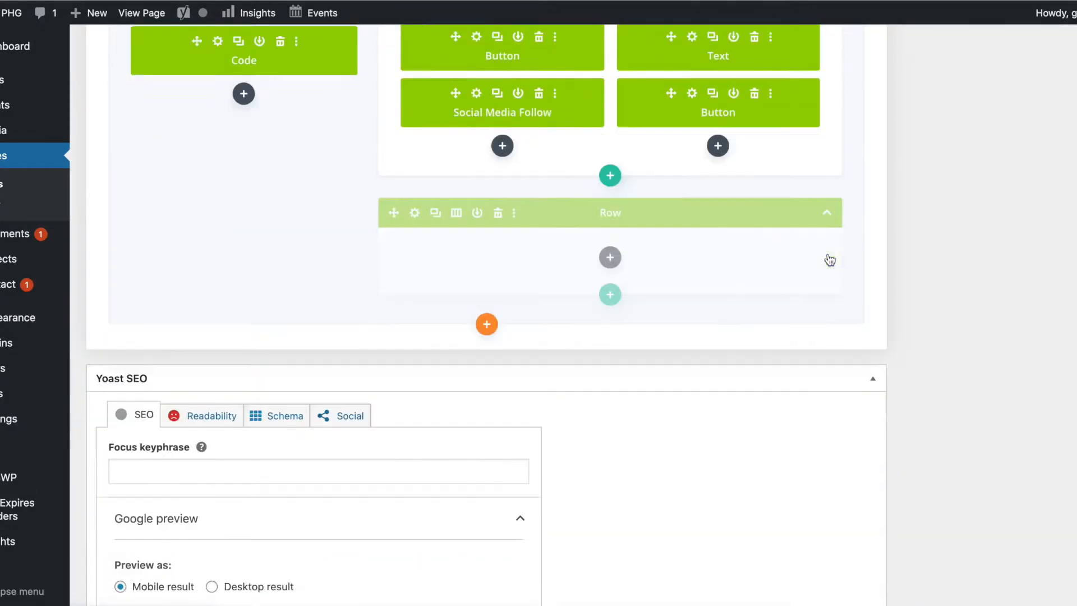
scroll(830, 255, "up", 20)
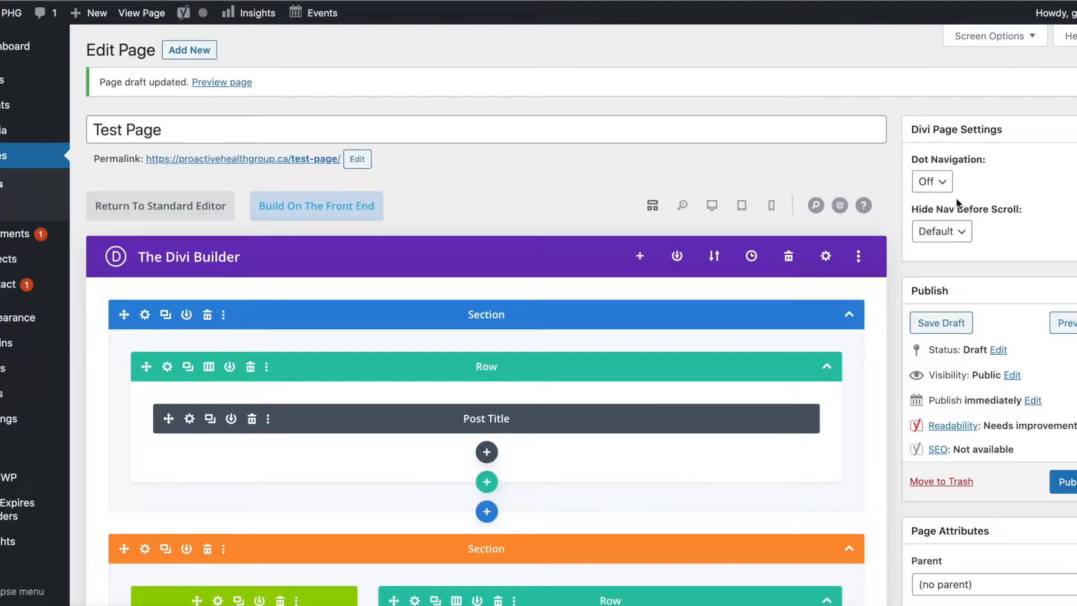
scroll(885, 228, "down", 7)
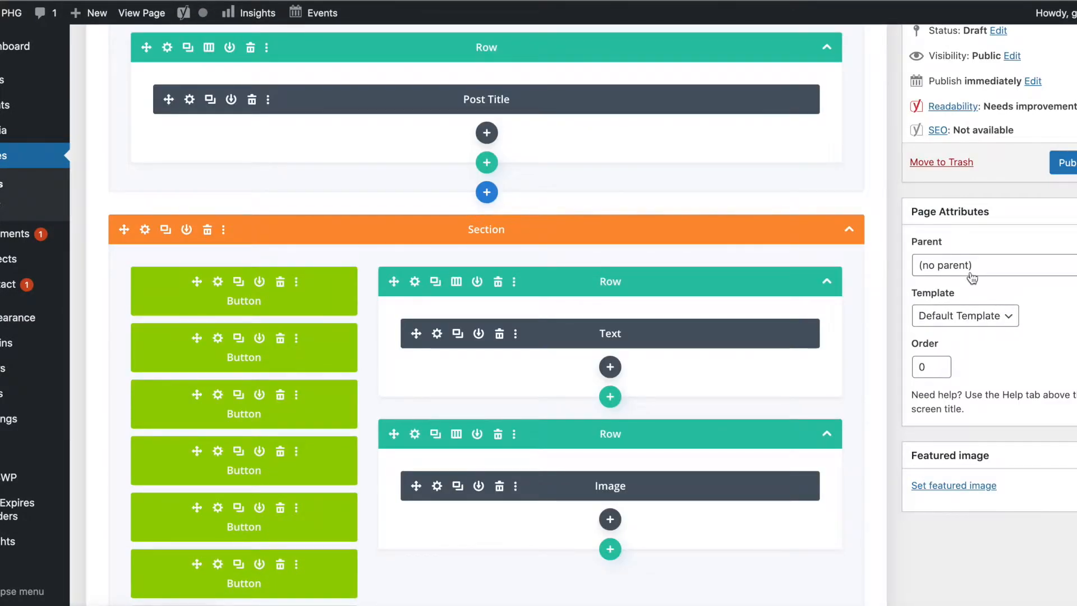
left_click(972, 275)
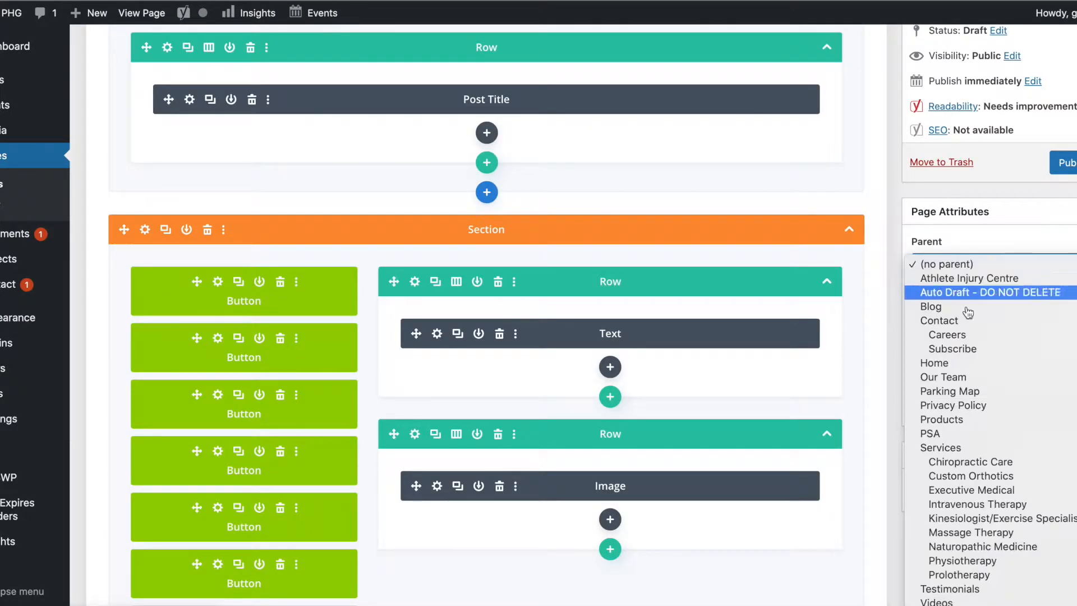
left_click(954, 449)
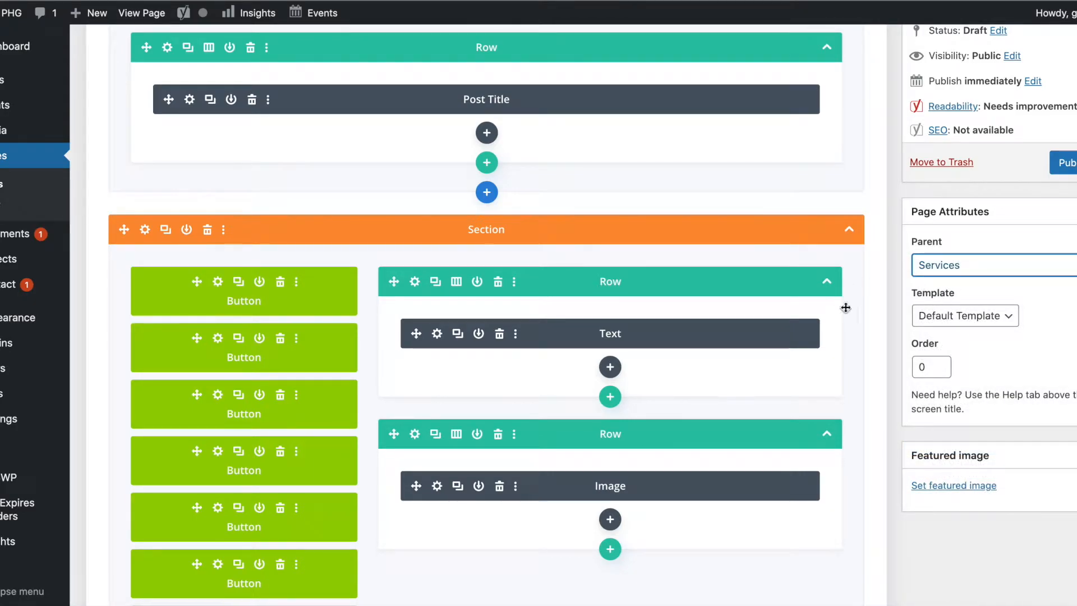
left_click(1062, 165)
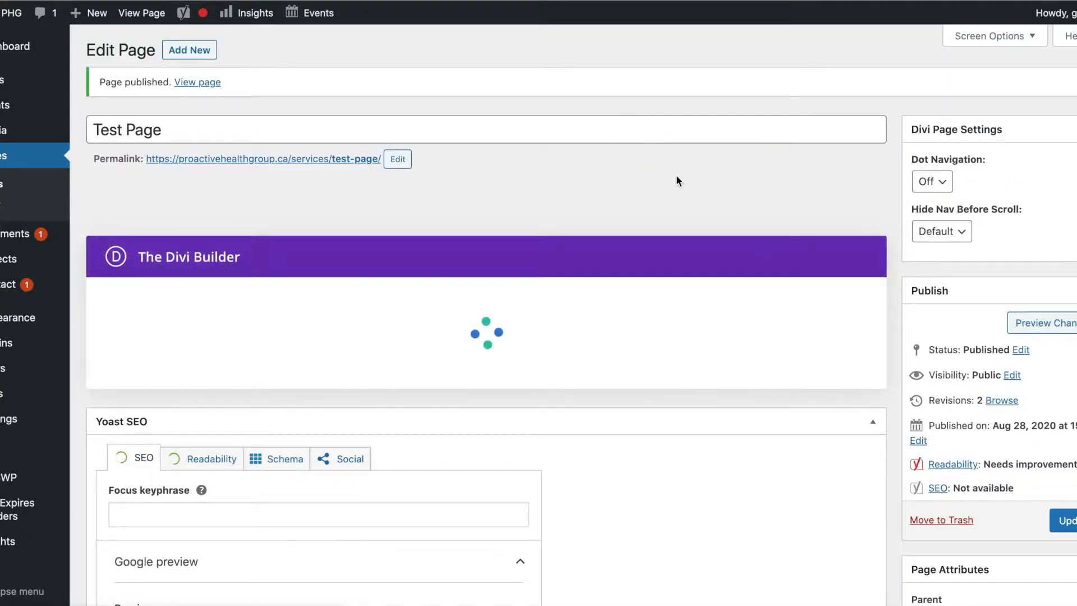
- View the published Test Page on the live site and examine its header, service links and body text
left_click(211, 84)
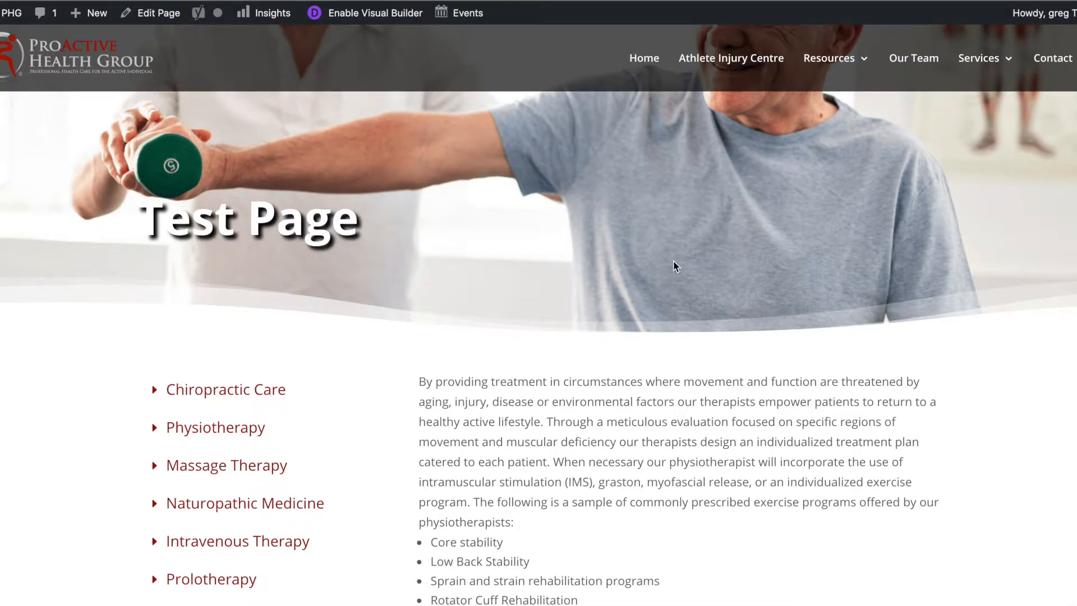
scroll(734, 327, "down", 1)
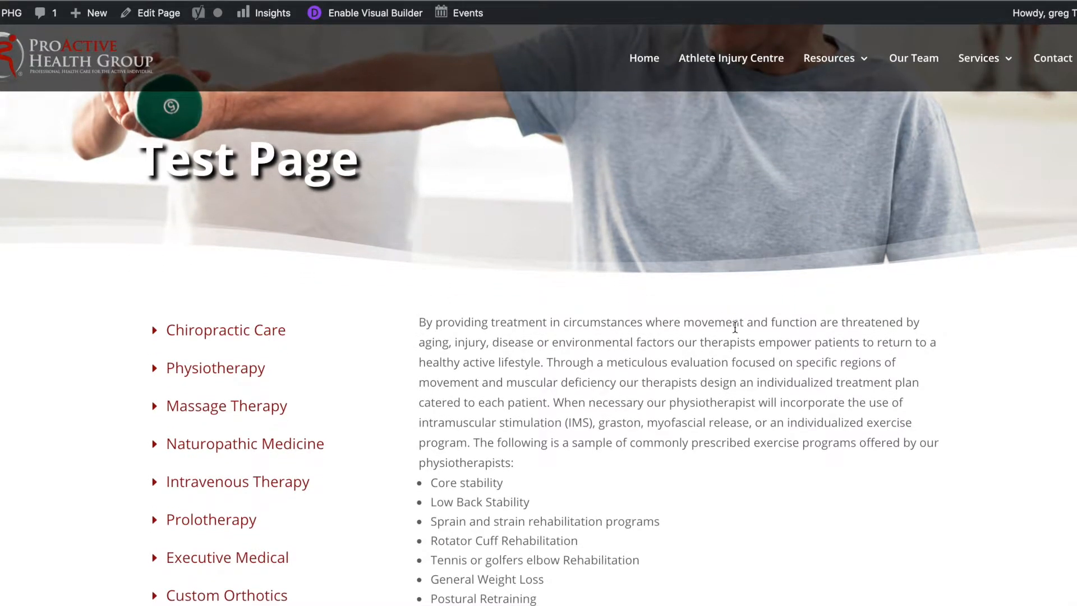
scroll(734, 327, "up", 1)
scroll(726, 380, "down", 1)
scroll(416, 156, "up", 1)
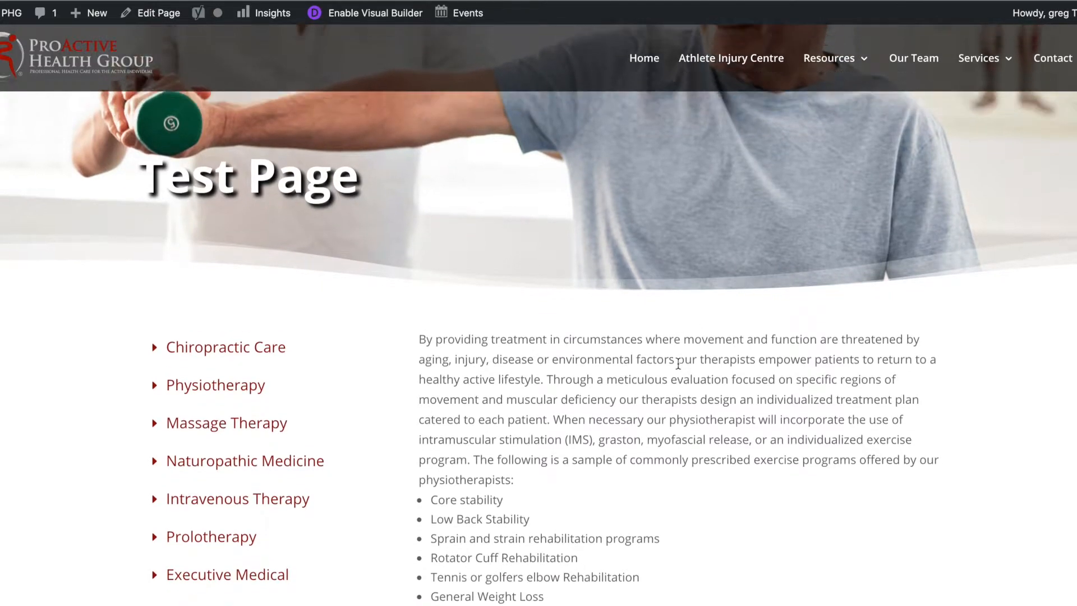
- Enable the Visual Builder and open the settings of the main body text module in visual editing mode
left_click(375, 13)
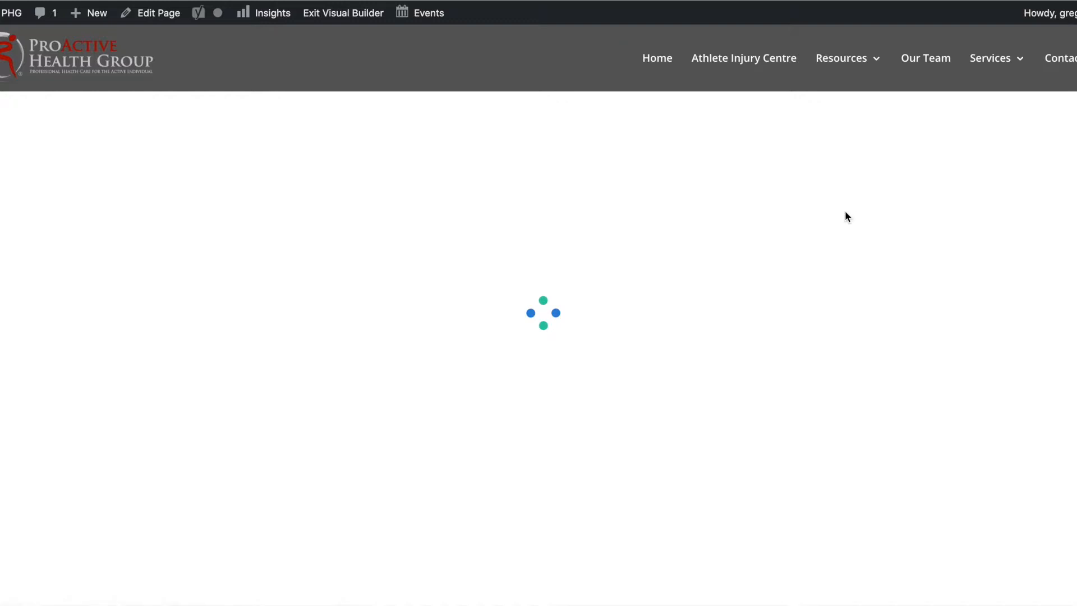
scroll(857, 241, "down", 3)
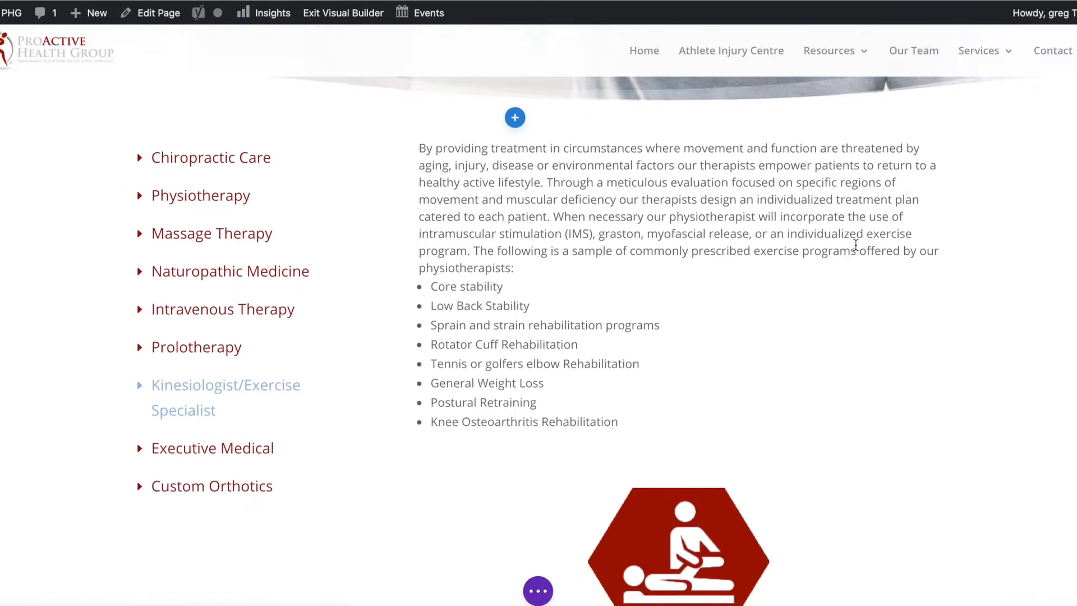
scroll(857, 245, "down", 1)
scroll(857, 245, "up", 2)
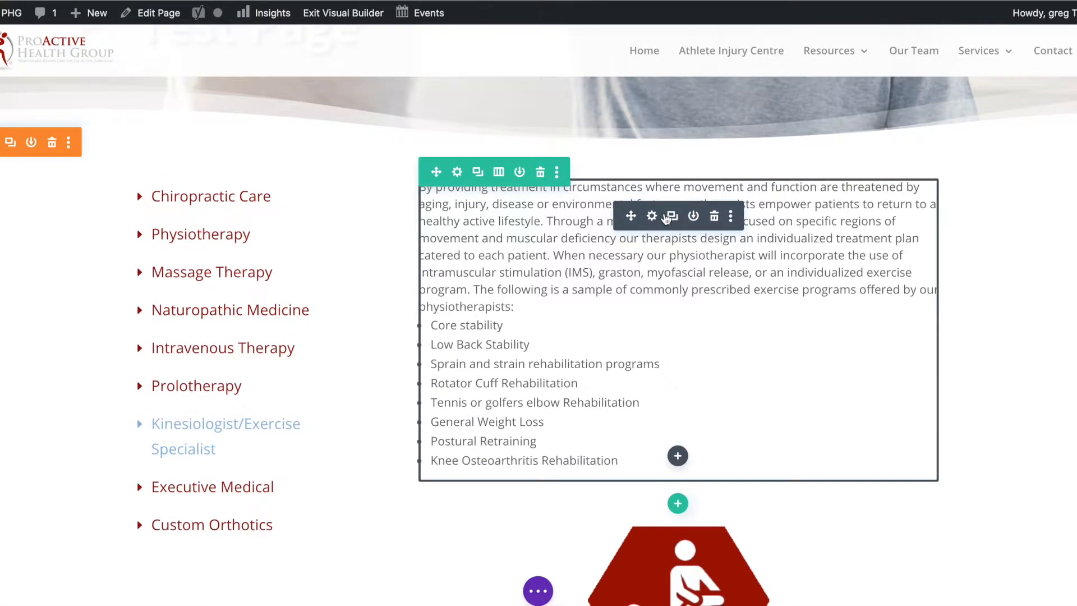
left_click(651, 216)
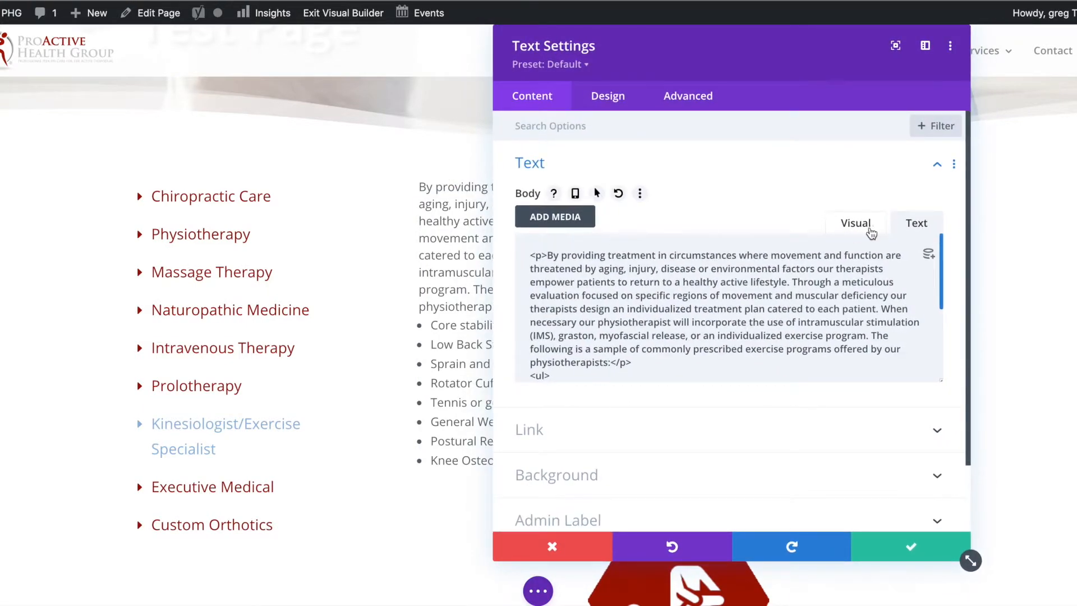
left_click(858, 224)
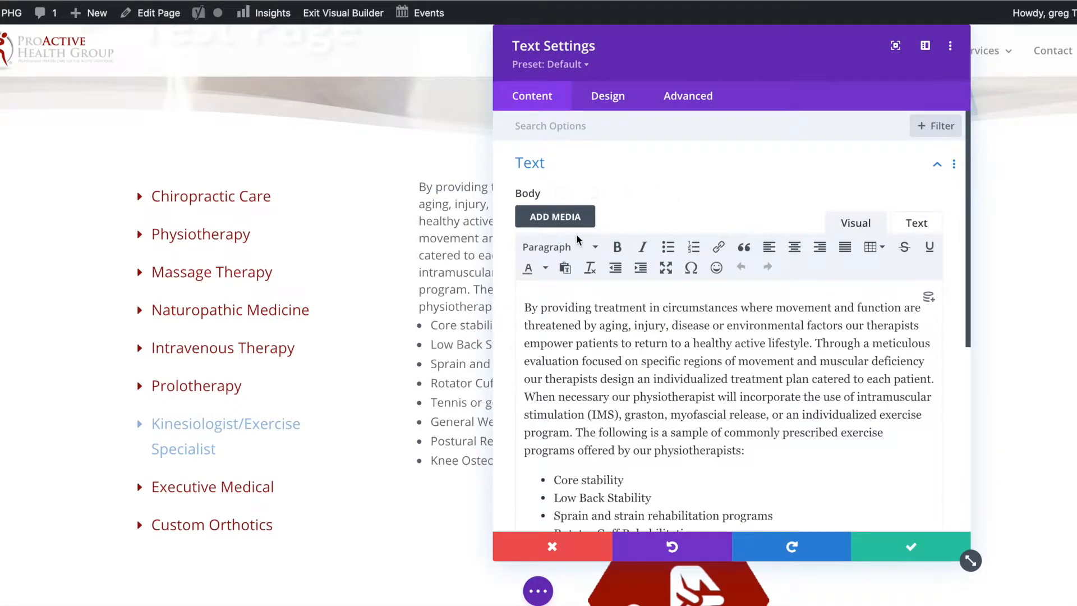
- Replace the body text's opening with the lines "qwelfkjgfkwgufqwegfqwefqwefqekfhjqef qerf", "qerfqerfqewf" and "ergeqrg", and save the text module
scroll(627, 367, "down", 1)
scroll(627, 367, "down", 1)
left_click_drag(525, 226, 777, 359)
type("qwe")
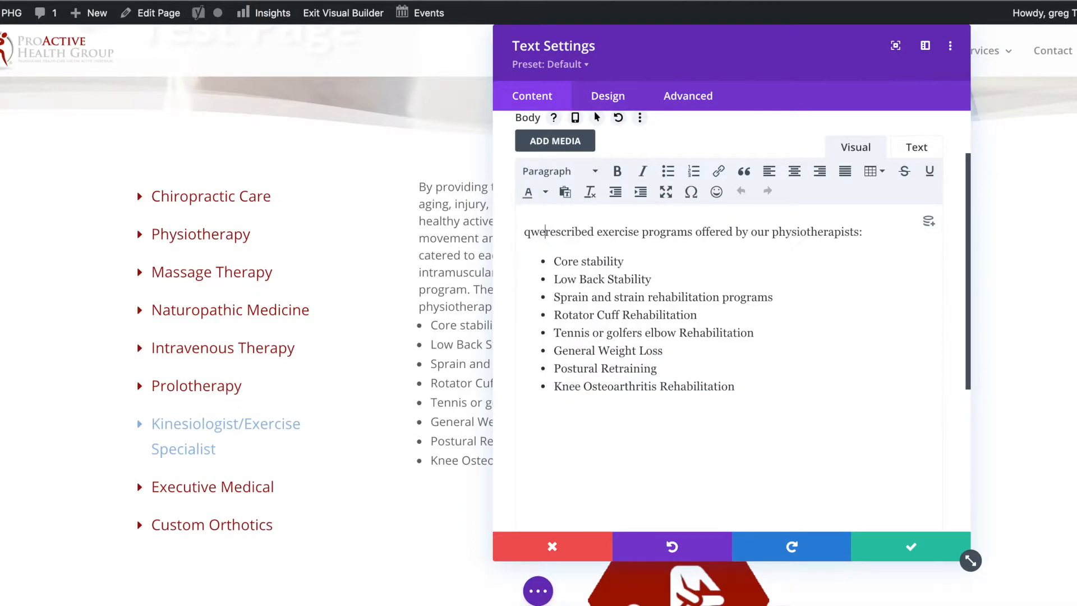
type("lfkjgfkwgufqwegfqwefqwefqekfhjqef qerf")
key("Return")
type("qerfqerfqewf")
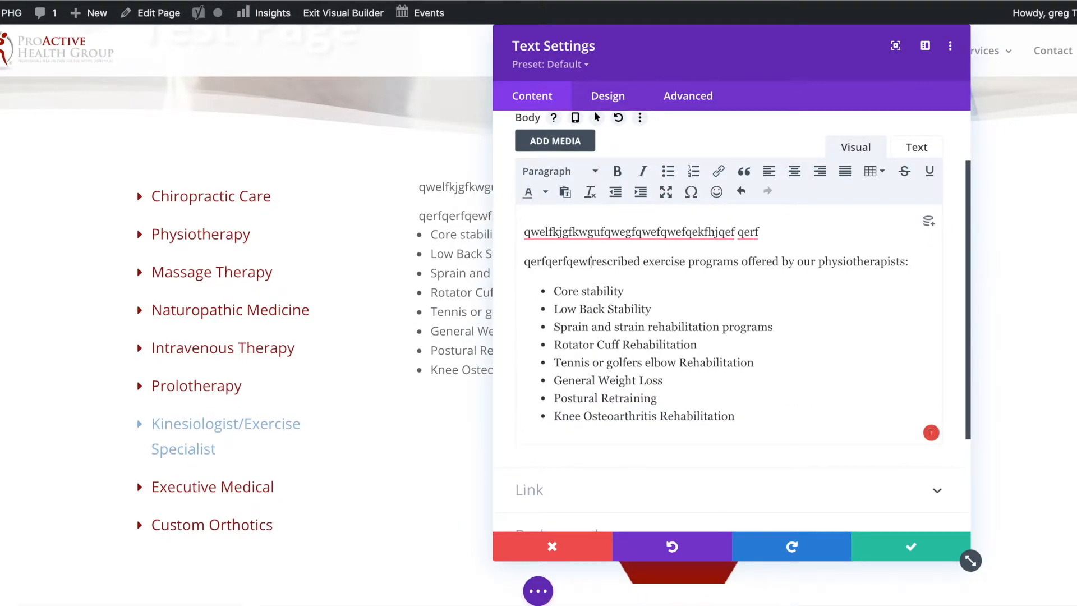
key("Return")
type("ergeqrg")
key("Return")
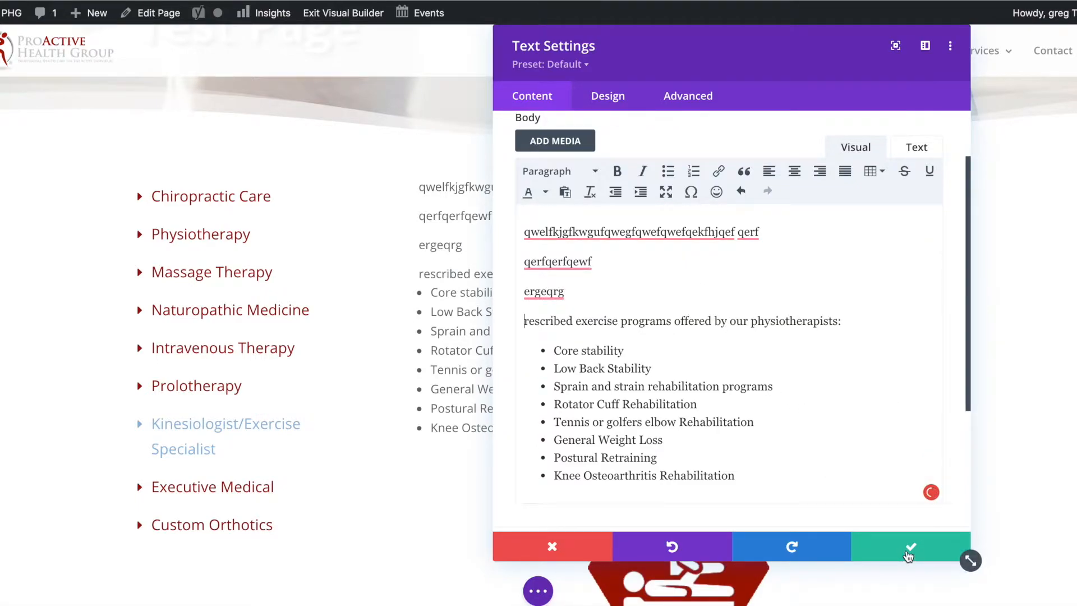
left_click(906, 546)
scroll(354, 278, "down", 2)
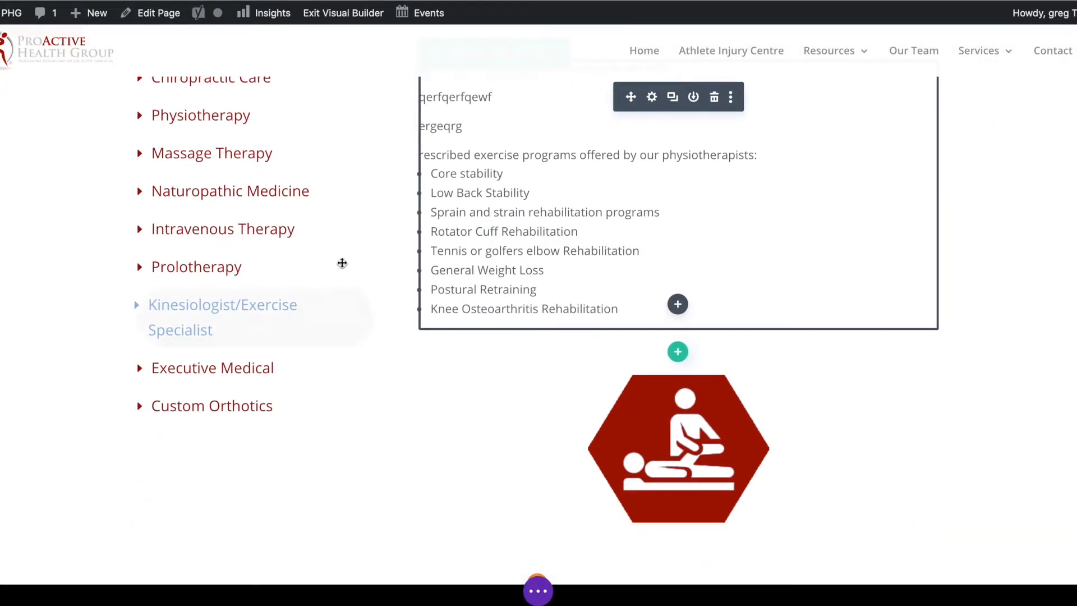
mouse_move(665, 376)
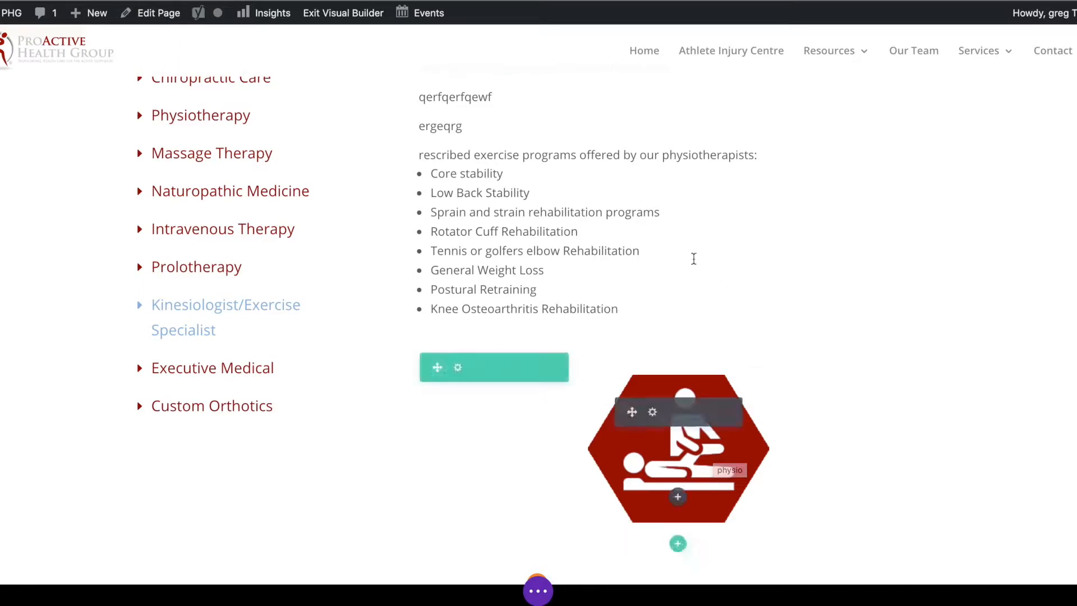
- Open the site's Home page in a new tab and examine its service icons and their red and grey pattern
right_click(646, 50)
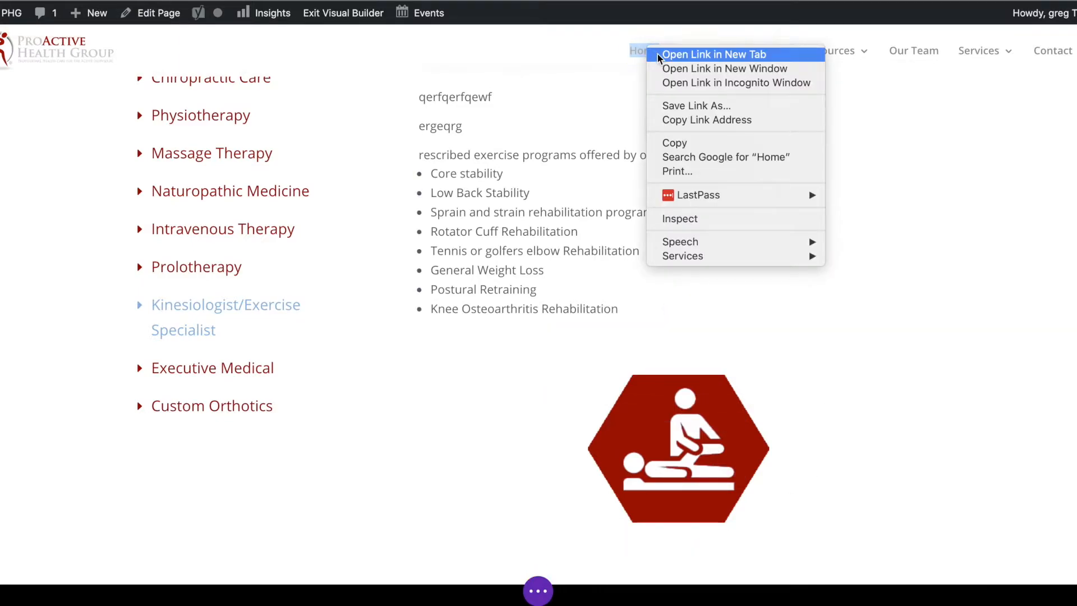
left_click(665, 56)
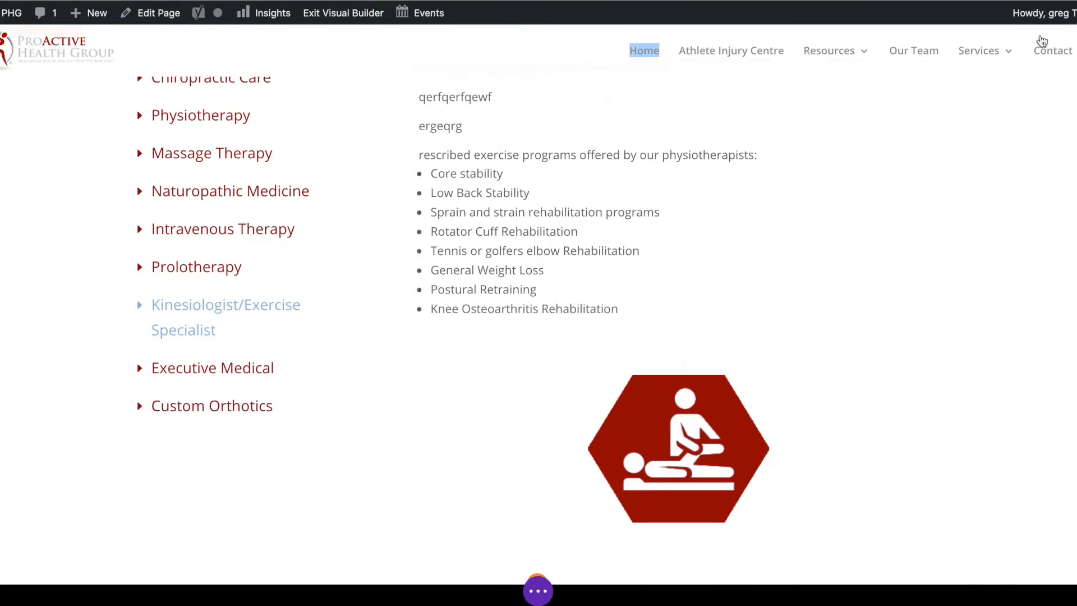
left_click(679, 0)
scroll(678, 280, "down", 15)
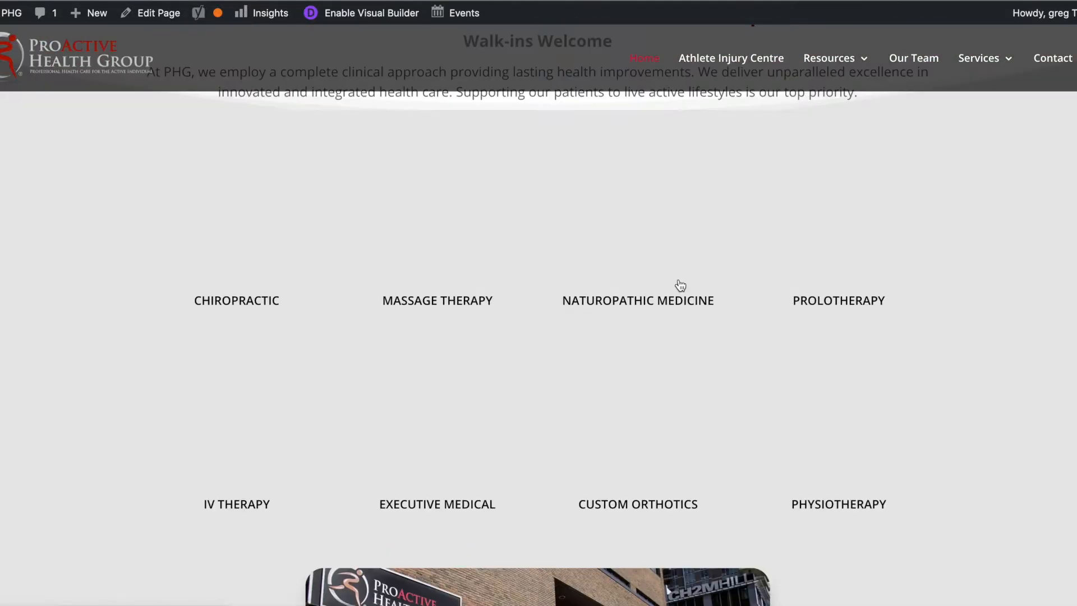
scroll(679, 281, "up", 4)
scroll(681, 285, "up", 2)
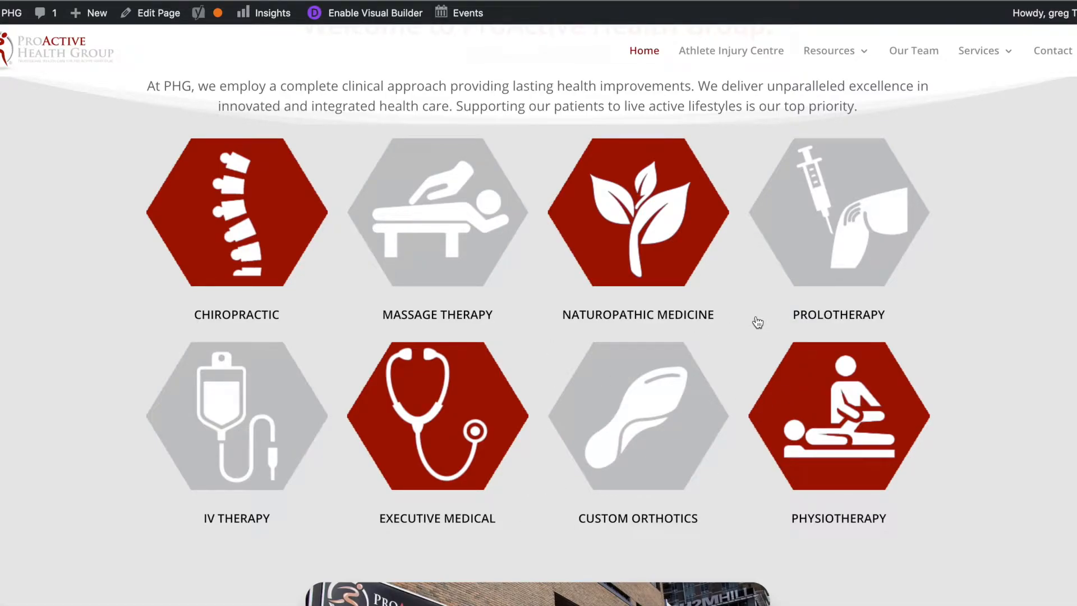
scroll(766, 397, "down", 4)
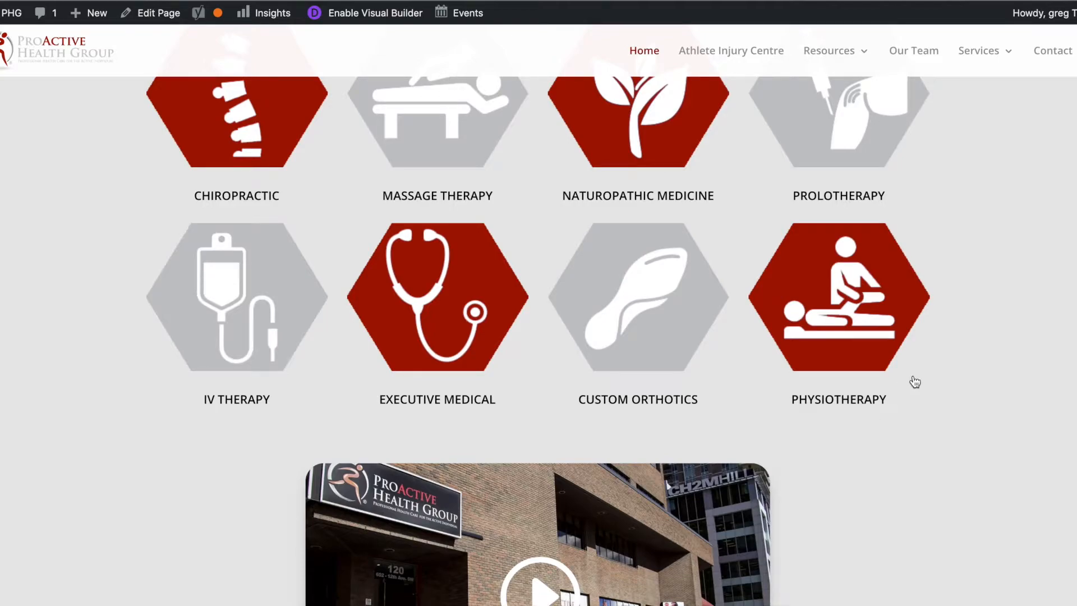
scroll(914, 380, "up", 3)
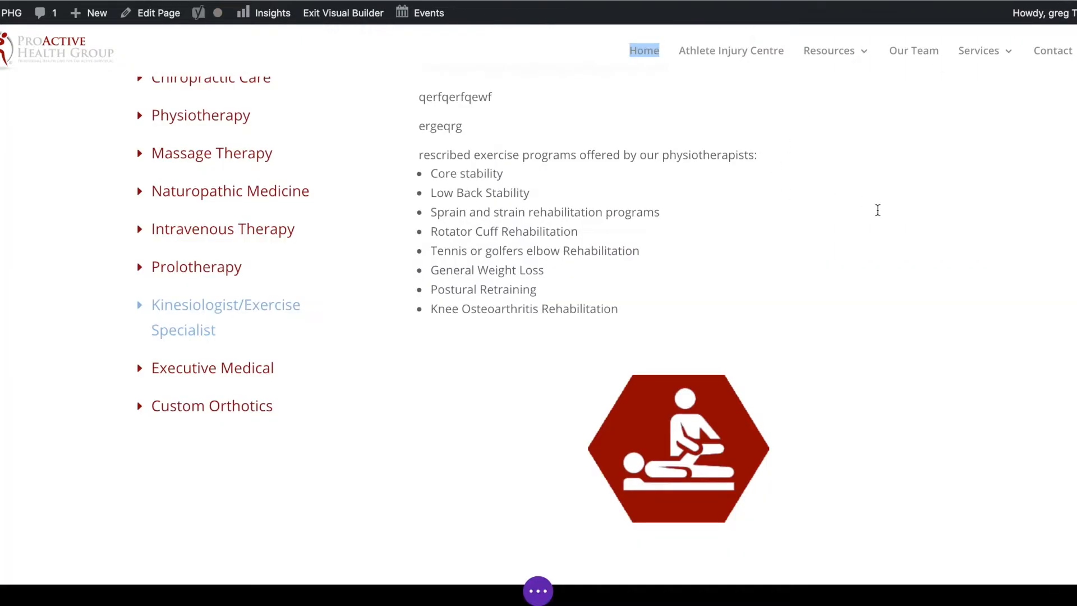
- Open the physiotherapy image's settings, browse the media library and upload option for replacements, and close the settings without saving
mouse_move(657, 481)
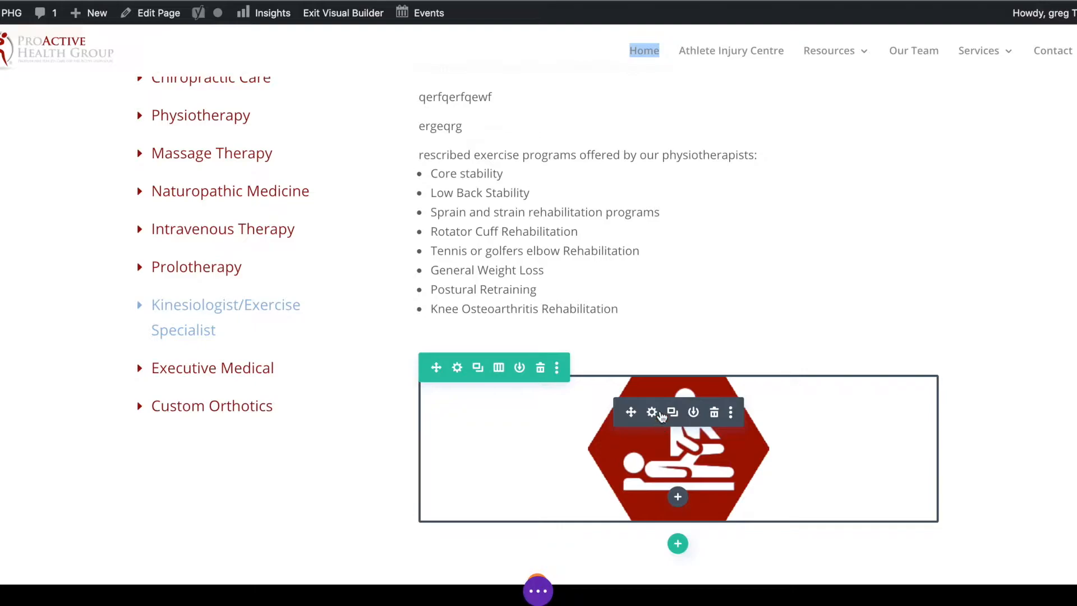
left_click(653, 414)
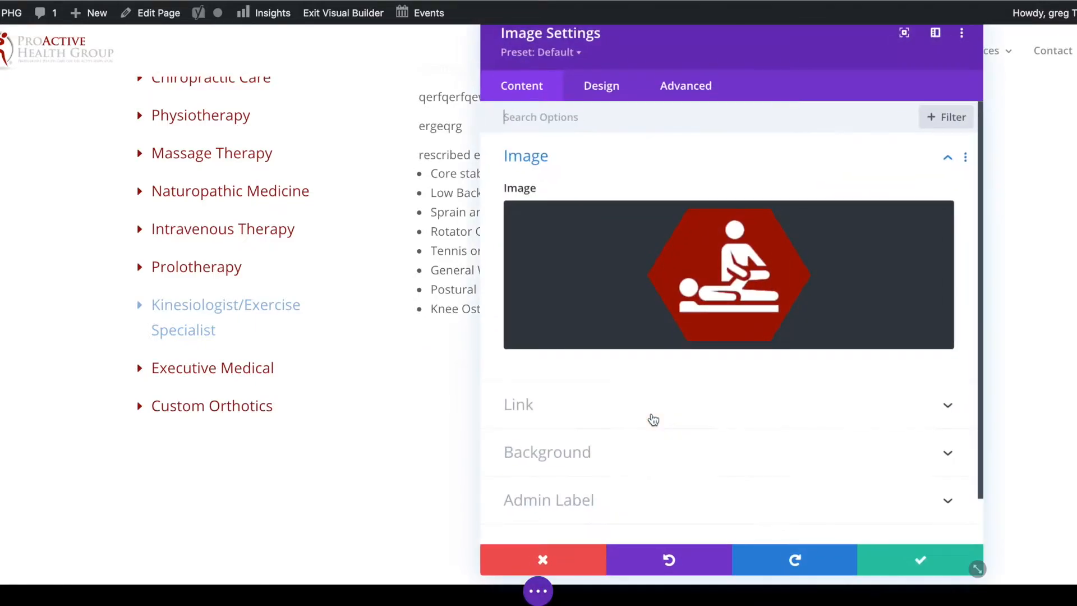
left_click(705, 275)
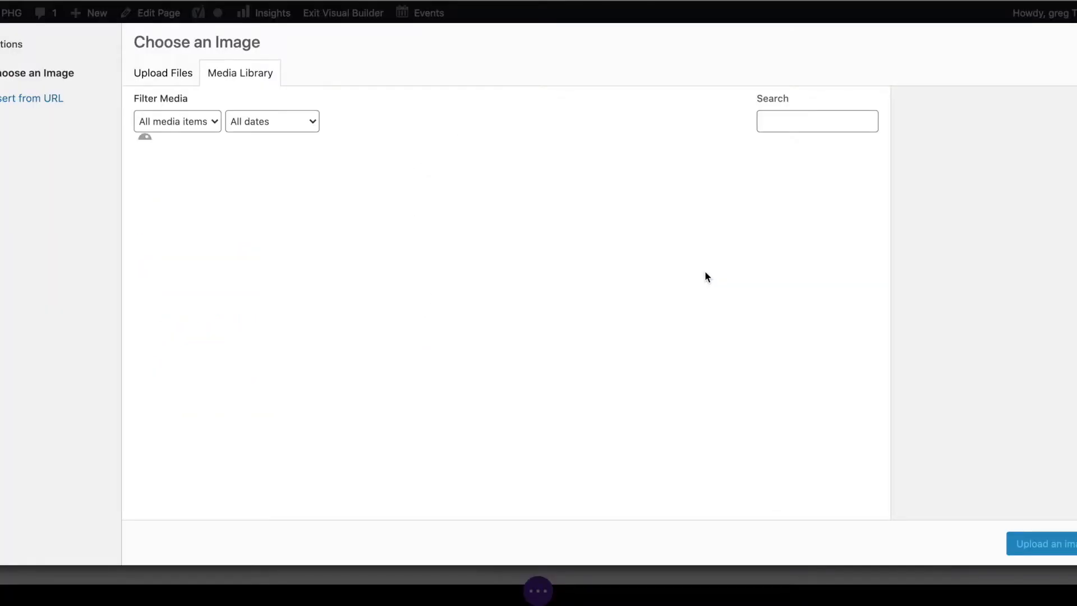
scroll(479, 258, "down", 4)
scroll(480, 267, "down", 8)
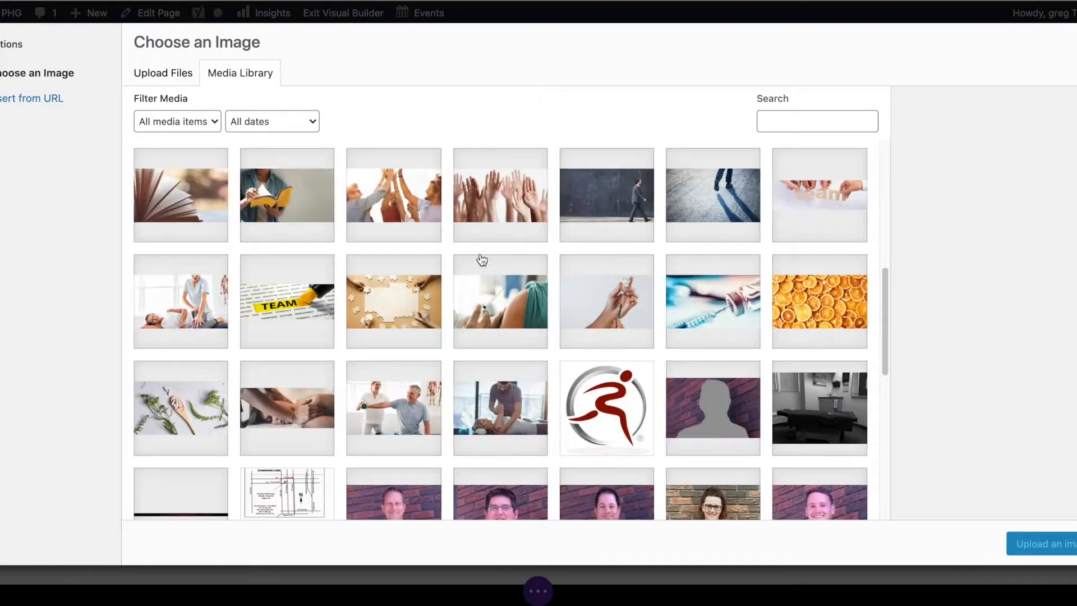
scroll(415, 252, "up", 12)
left_click(176, 77)
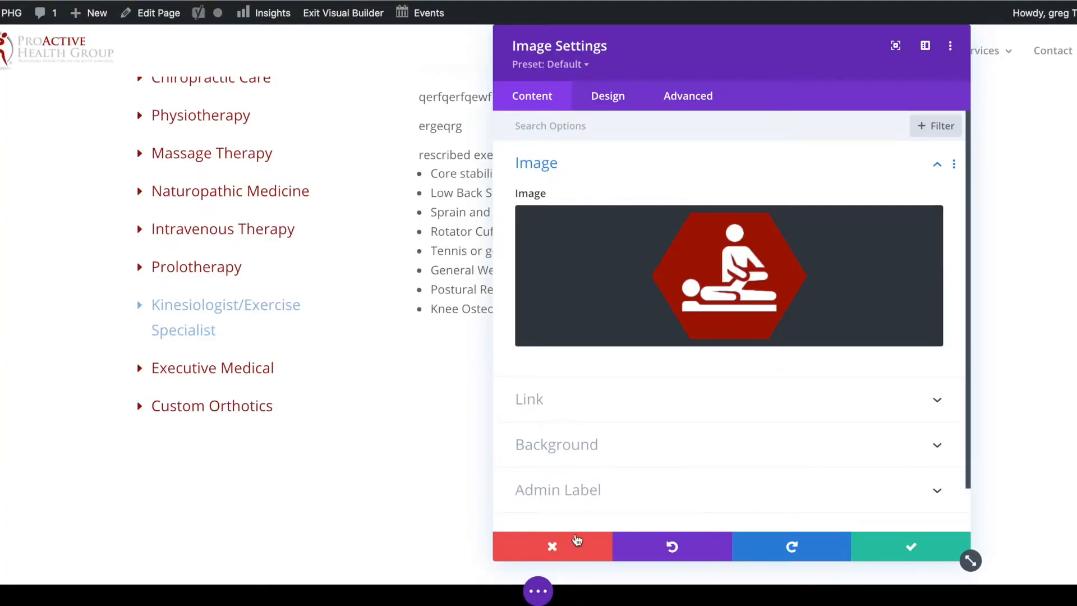
left_click(570, 545)
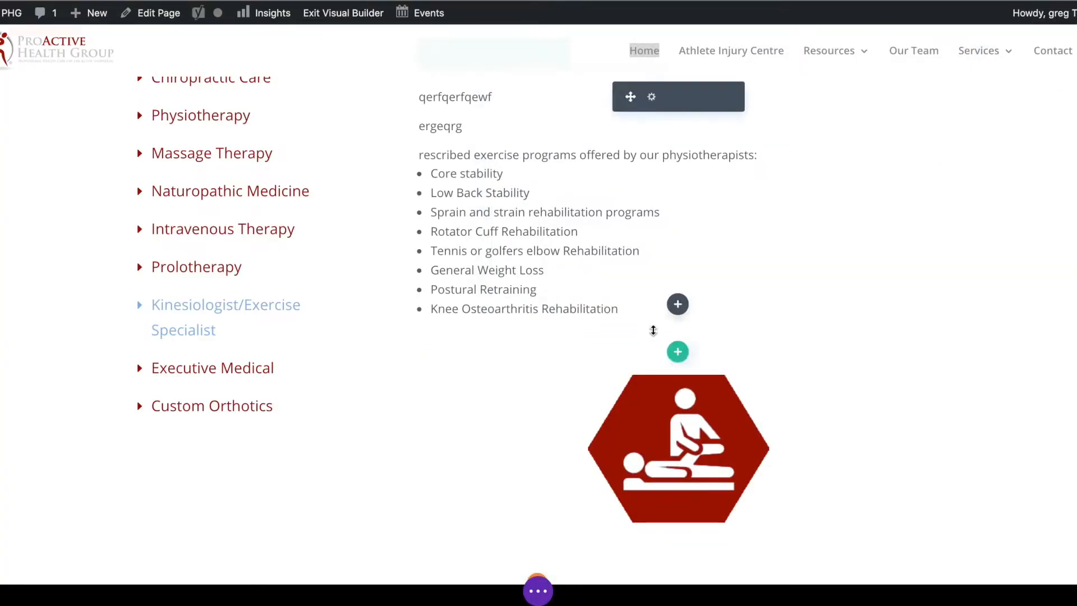
- Open the live Physiotherapy page and compare its list of service links with the list on Test Page
scroll(415, 219, "up", 2)
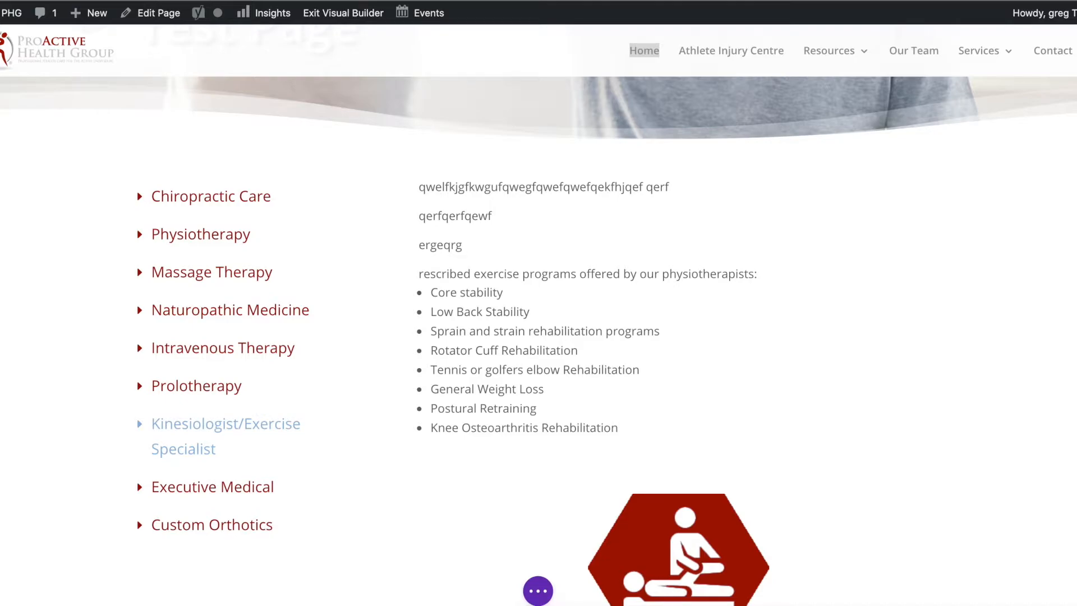
key("ctrl+Tab")
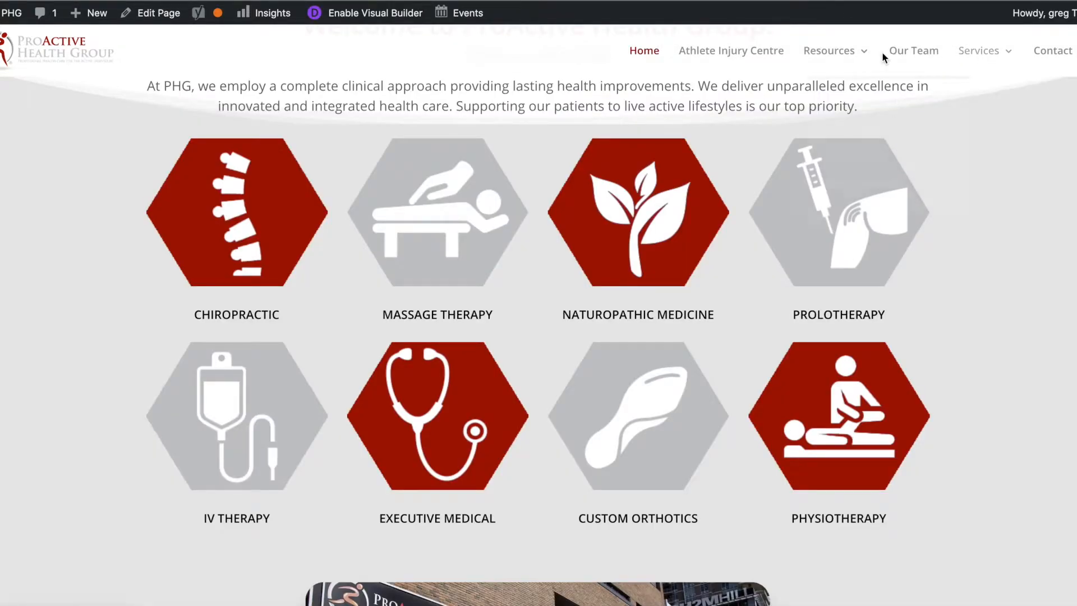
mouse_move(961, 49)
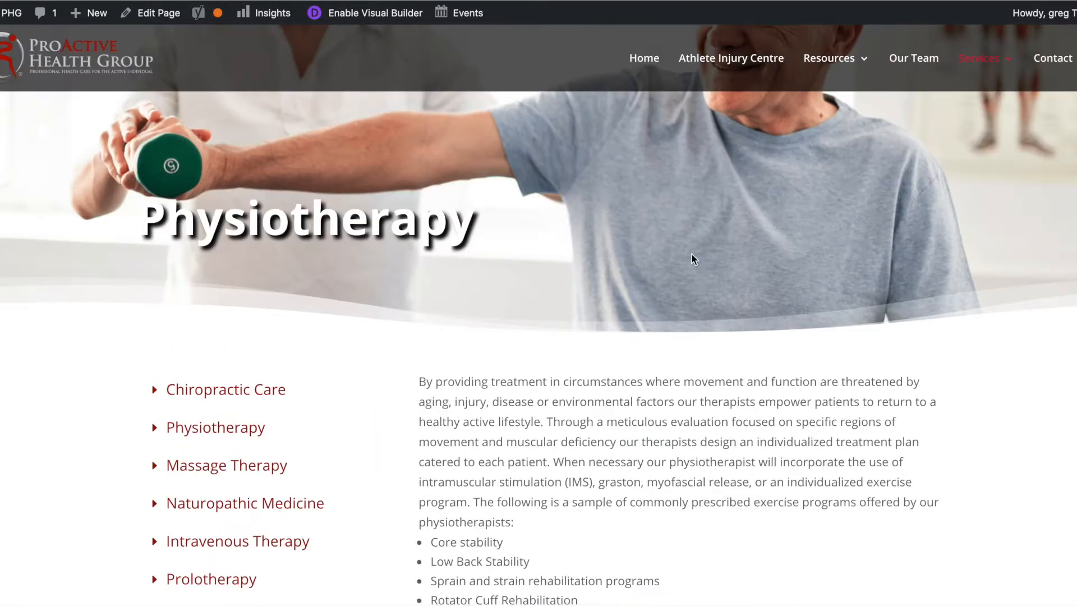
scroll(696, 258, "down", 5)
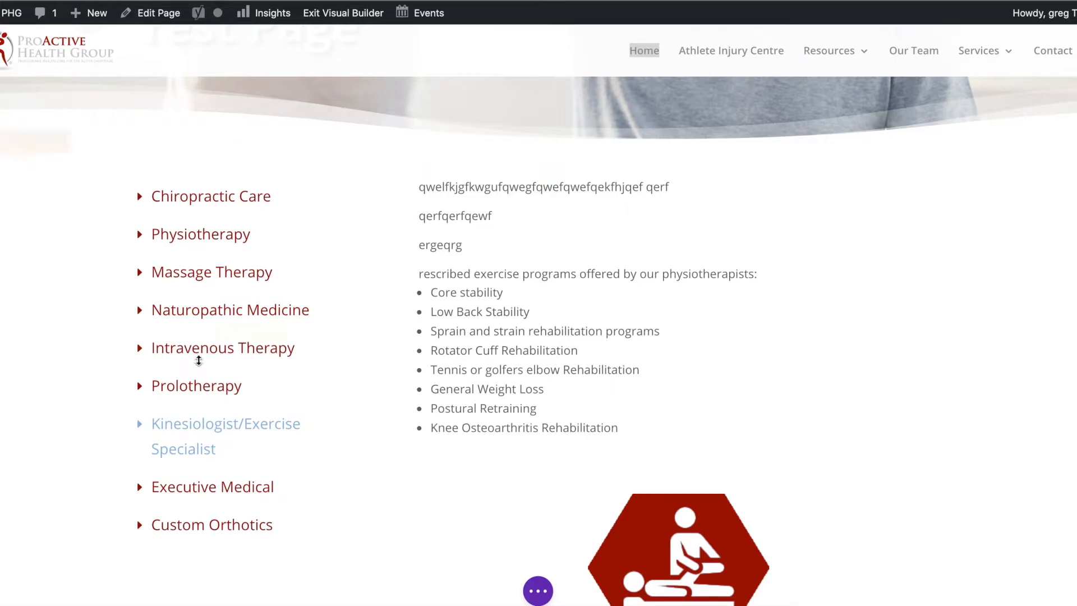
mouse_move(202, 390)
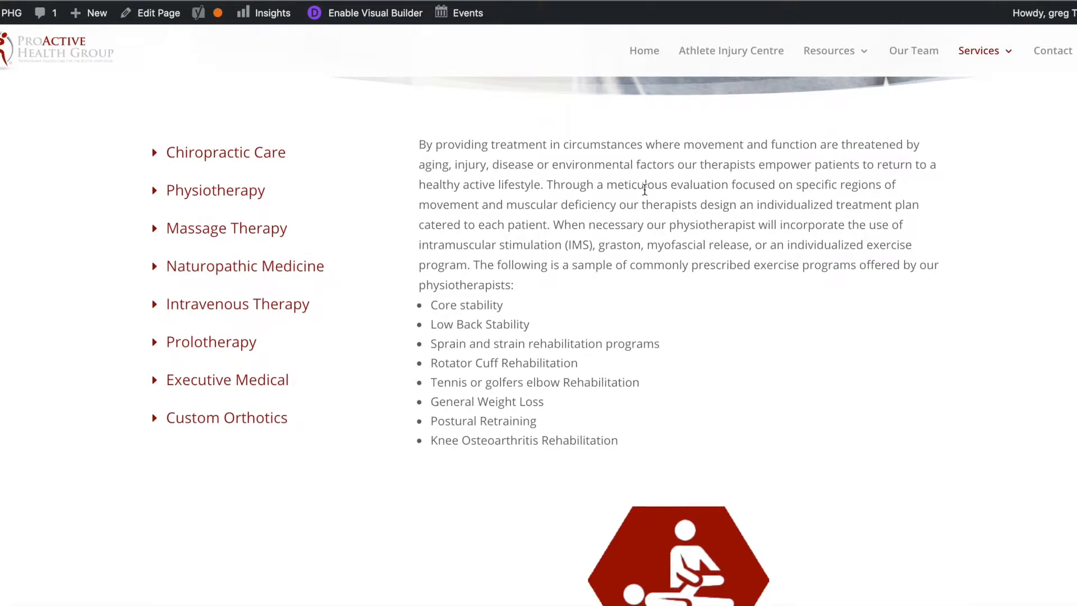
scroll(576, 260, "up", 2)
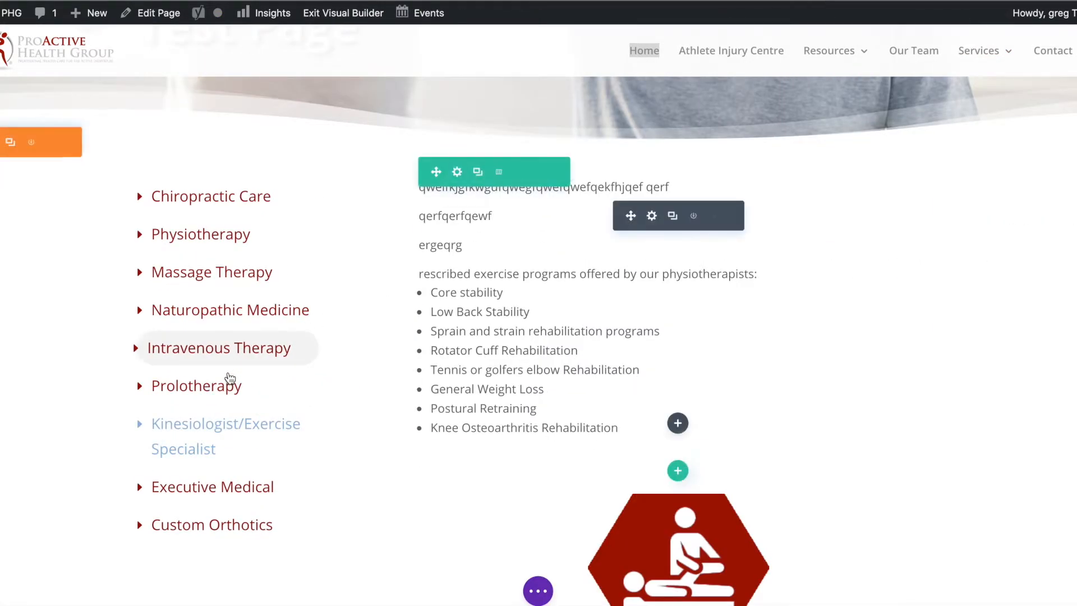
mouse_move(229, 390)
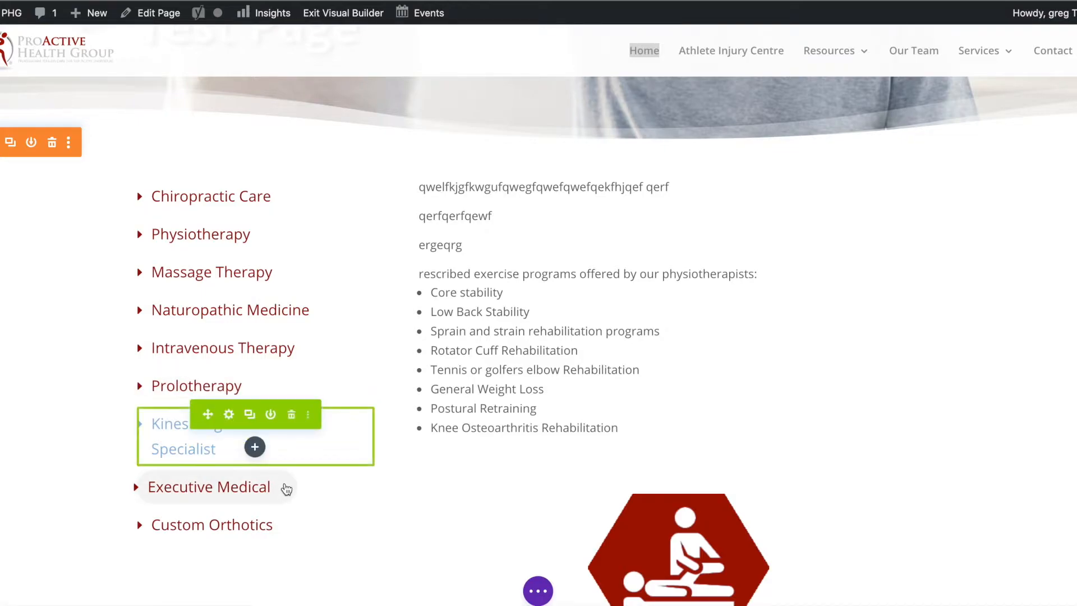
mouse_move(515, 307)
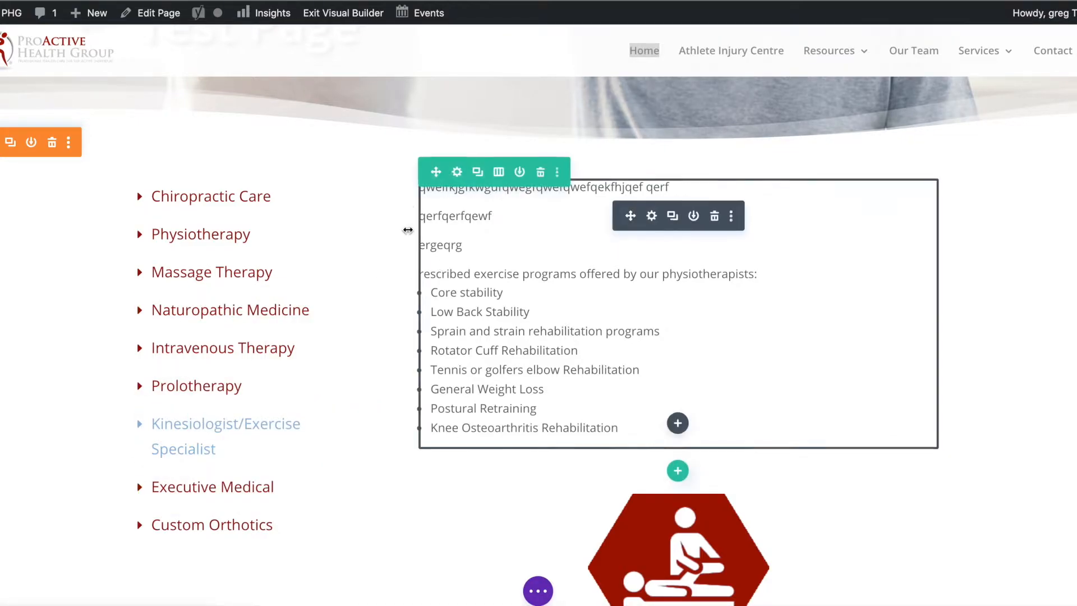
scroll(409, 228, "up", 3)
scroll(407, 229, "down", 2)
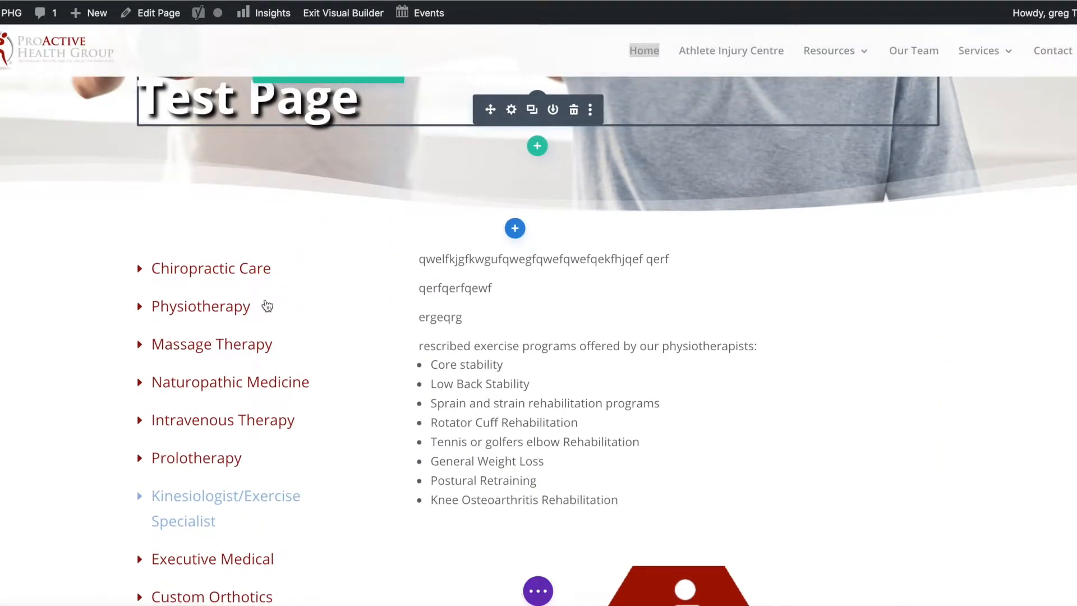
scroll(267, 305, "down", 4)
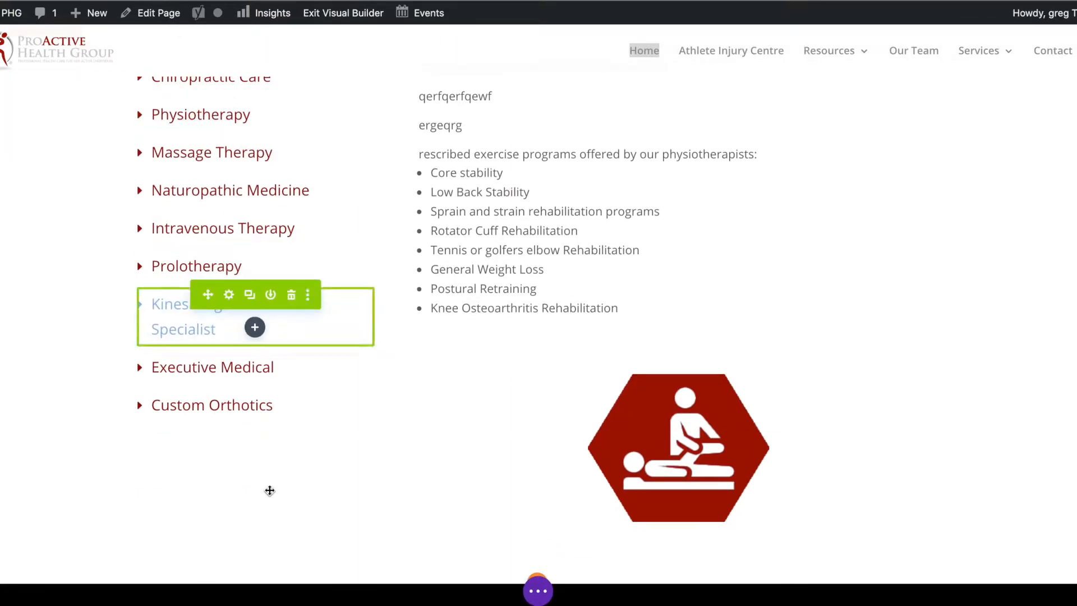
- Duplicate the Physiotherapy link button in the service list and set the copy's text to "Test Page"
mouse_move(250, 109)
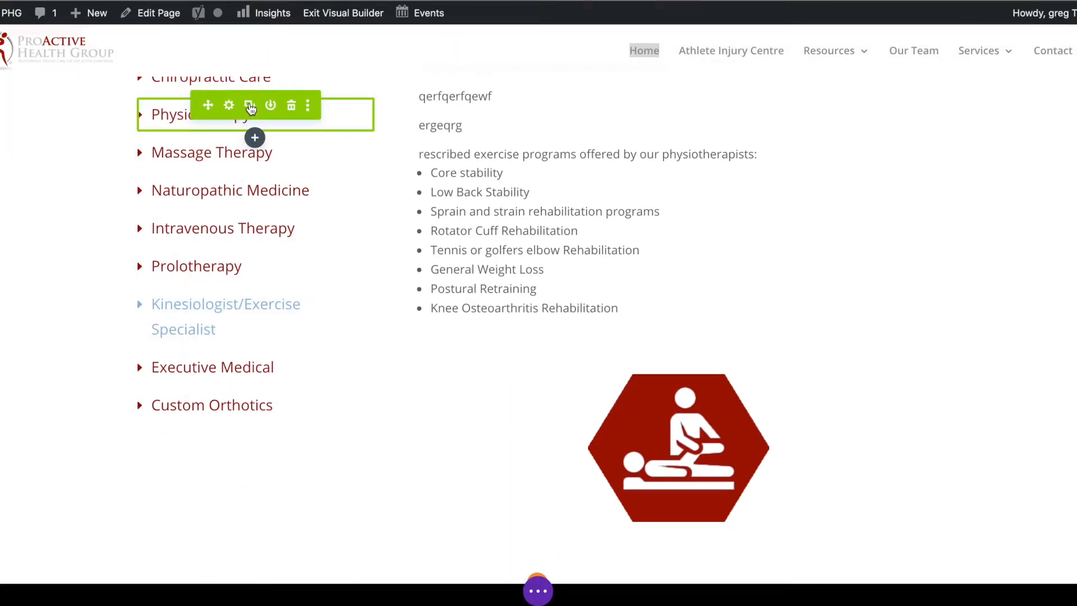
left_click(249, 109)
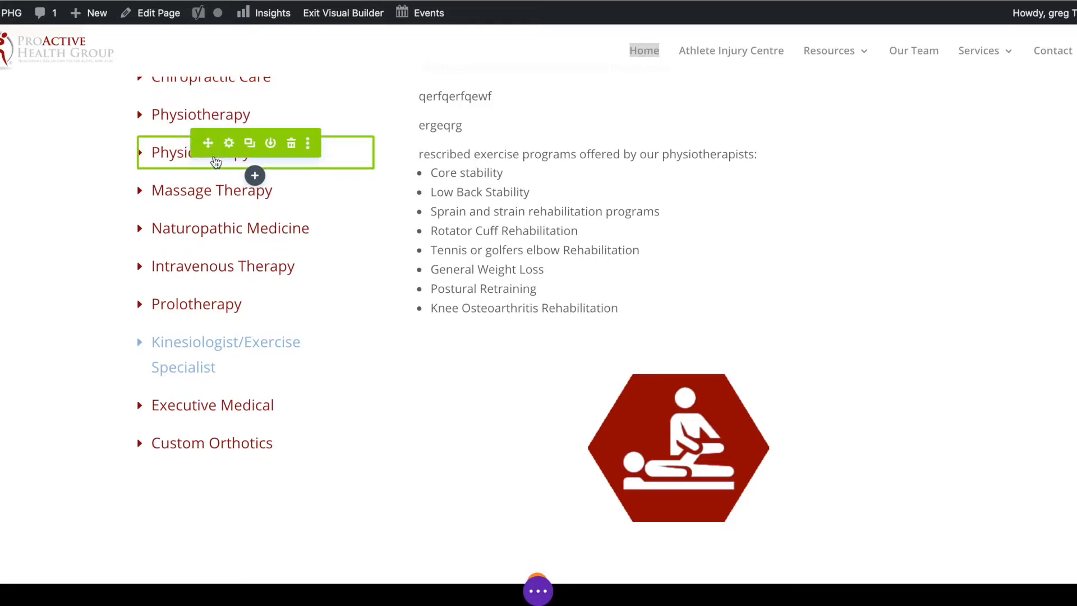
left_click(228, 144)
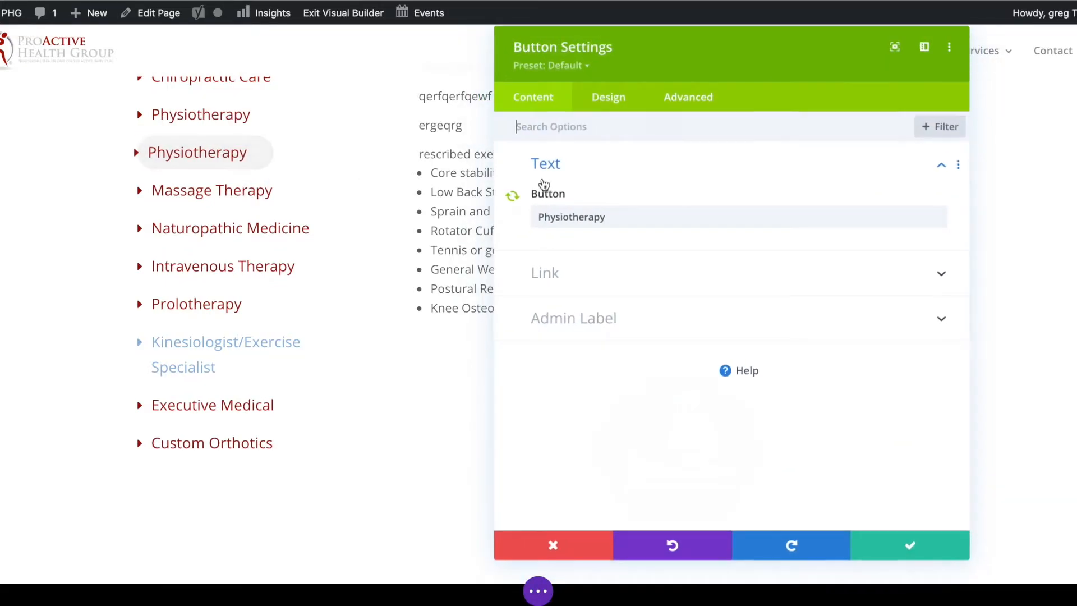
double_click(544, 215)
type("Test Page")
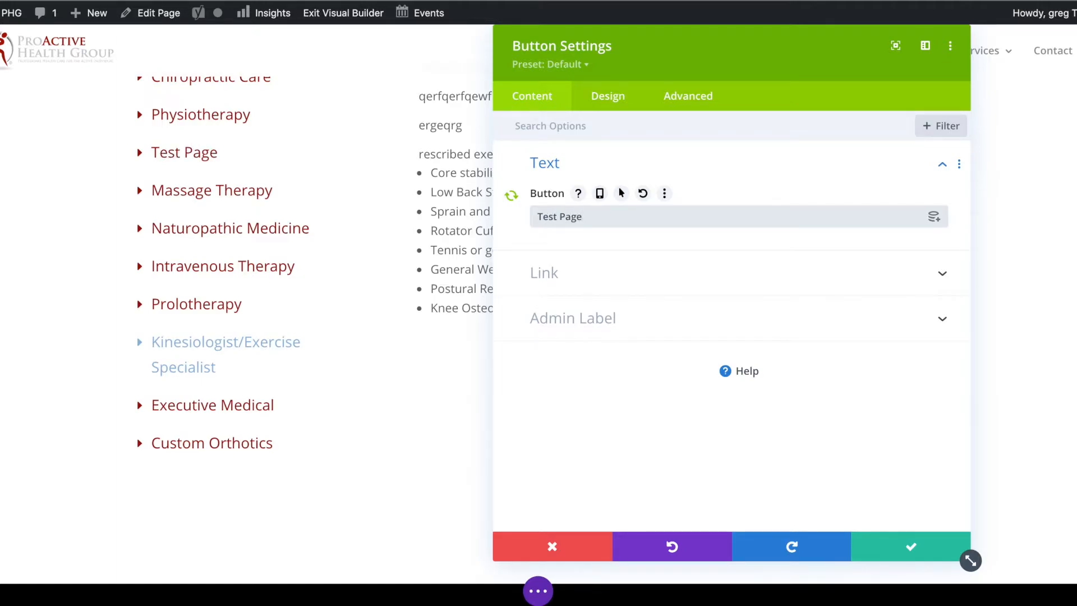
left_click(545, 274)
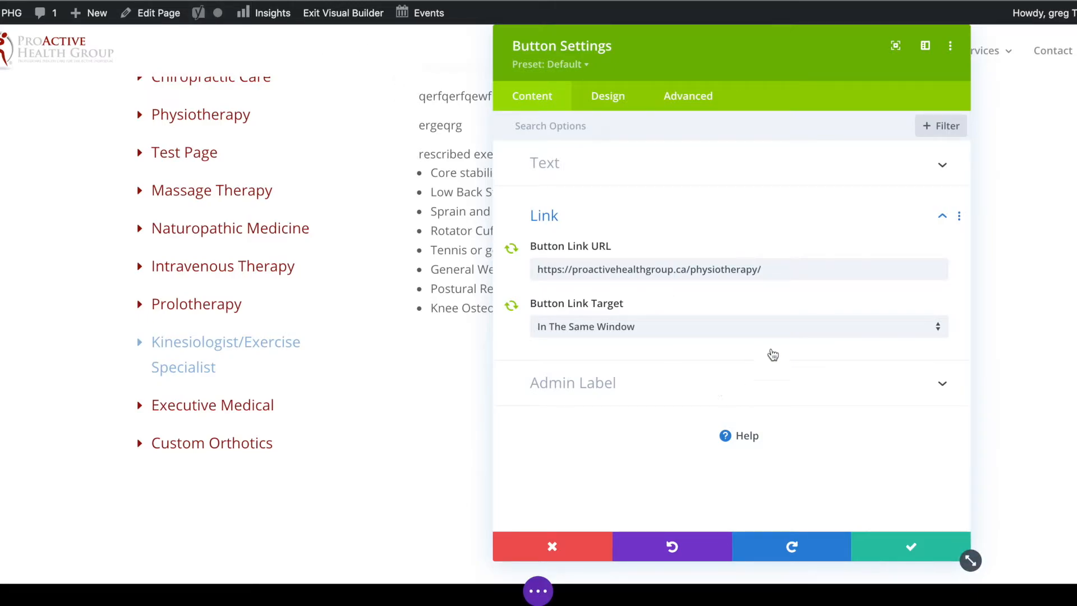
triple_click(588, 270)
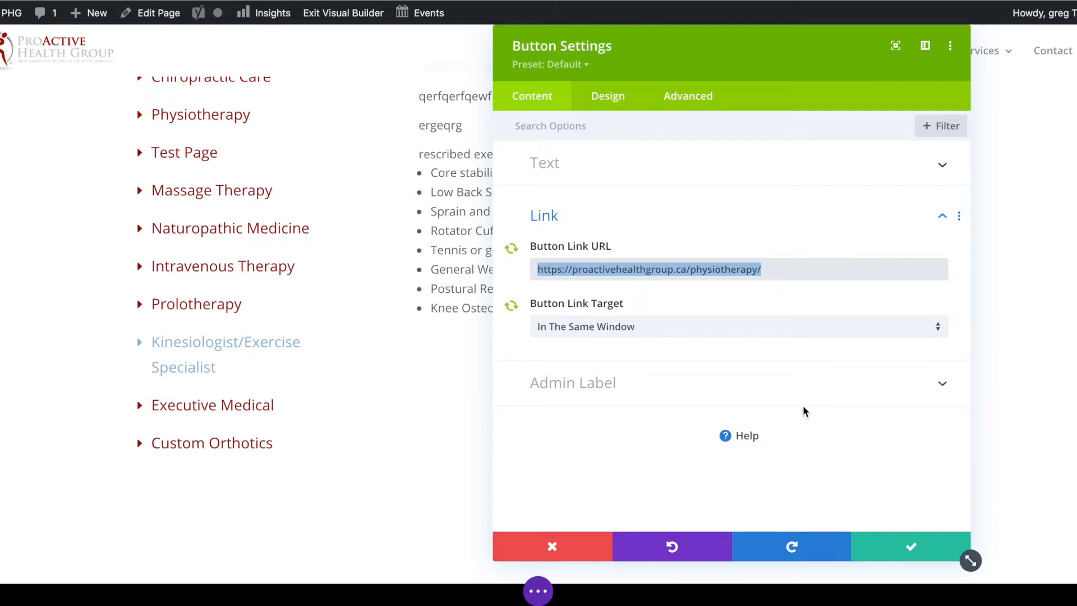
type("https://proactivehealthgroup.ca/services/test-page/")
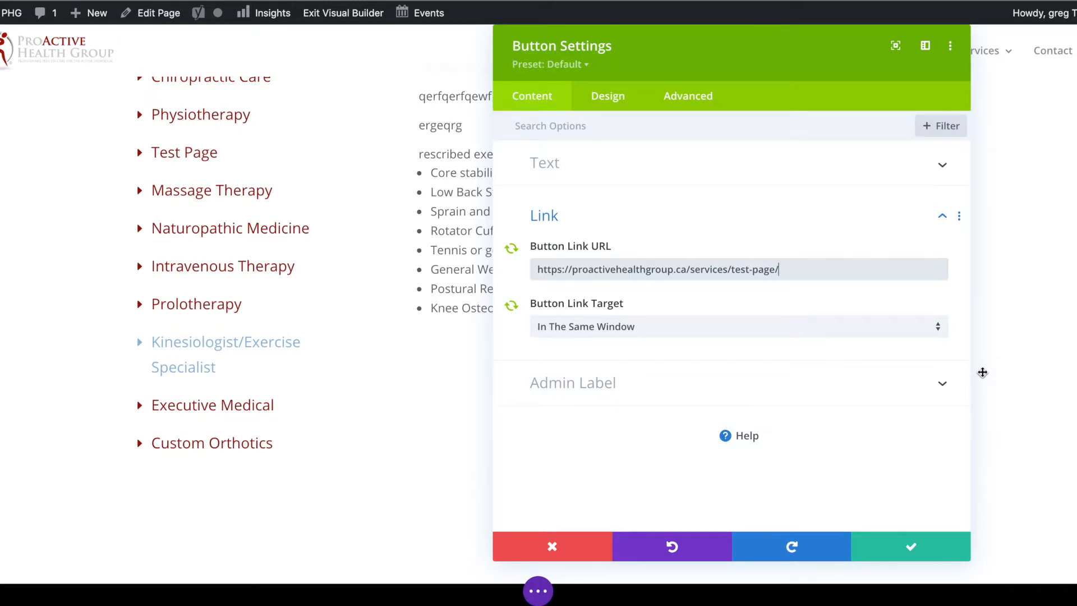
left_click(901, 548)
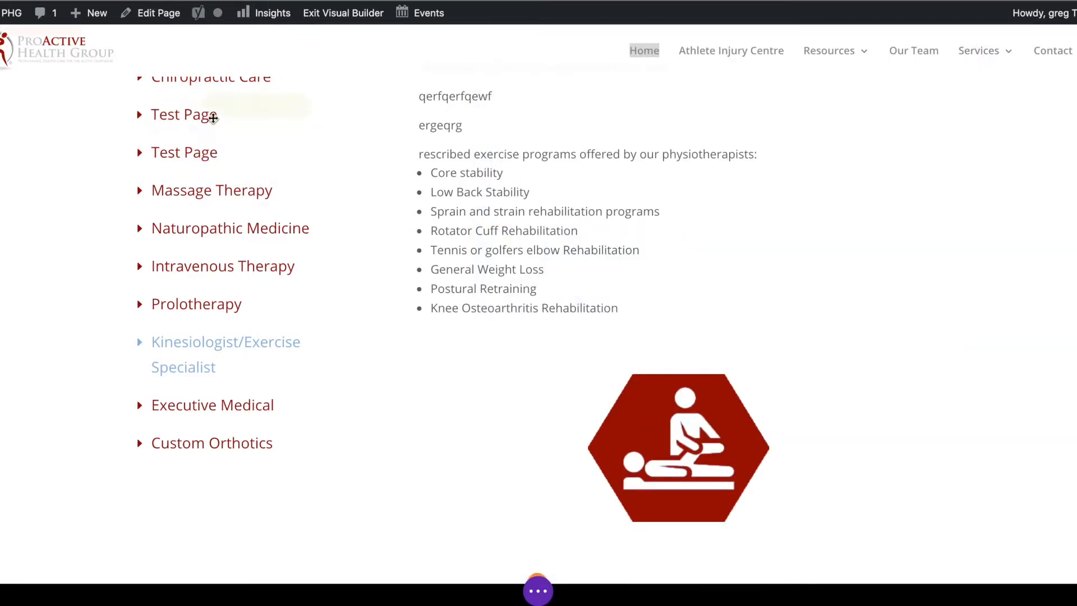
- Undo the button changes that replaced the Physiotherapy link, and delete the duplicate Physiotherapy button
scroll(213, 118, "up", 1)
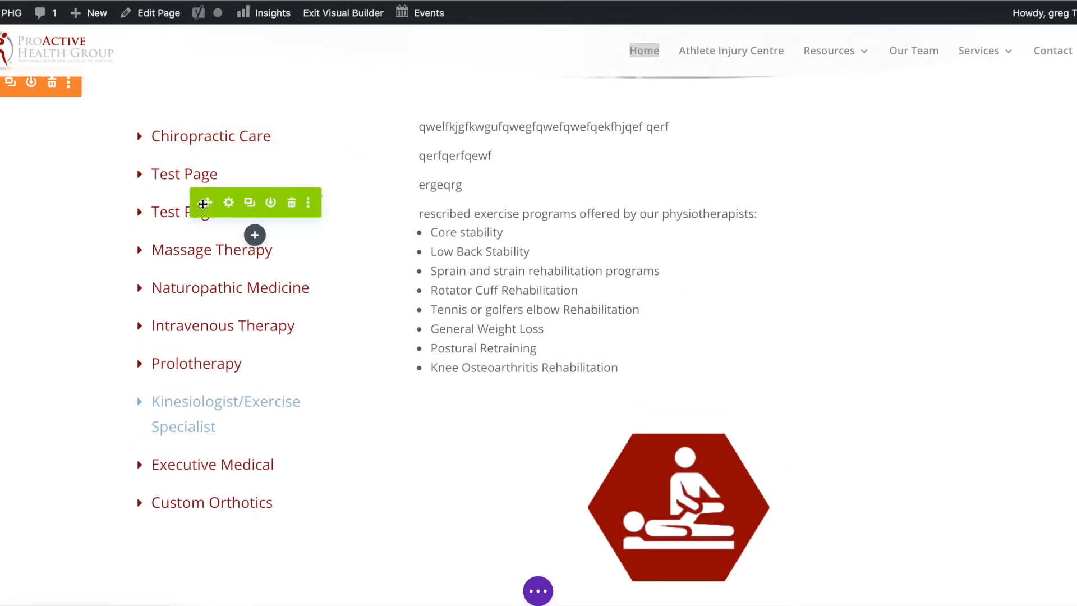
mouse_move(203, 204)
left_mouse_down()
mouse_move(201, 176)
mouse_move(204, 193)
left_mouse_up()
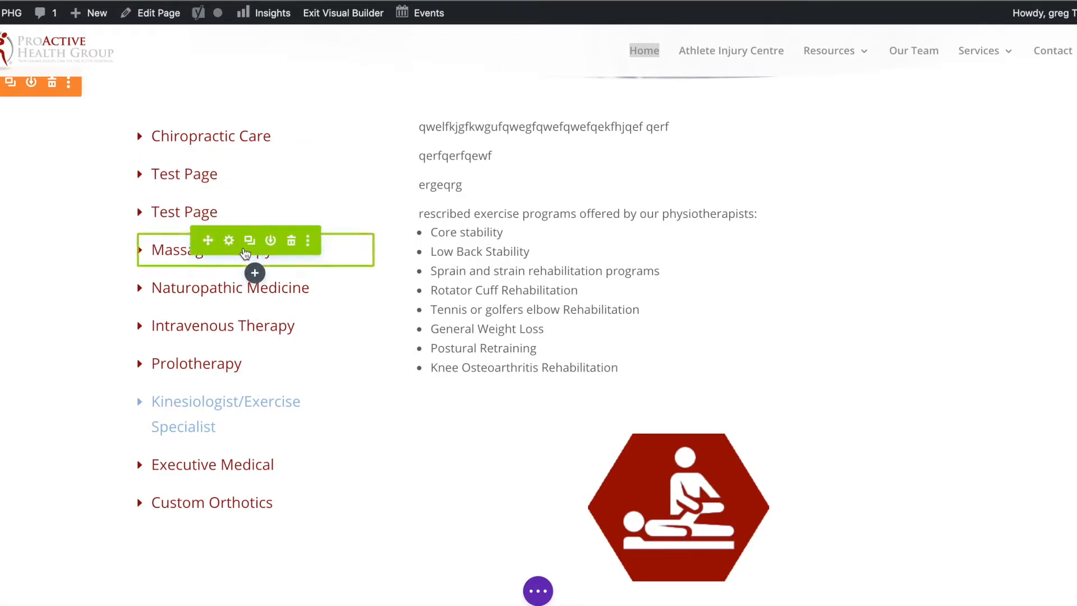
key("super+s")
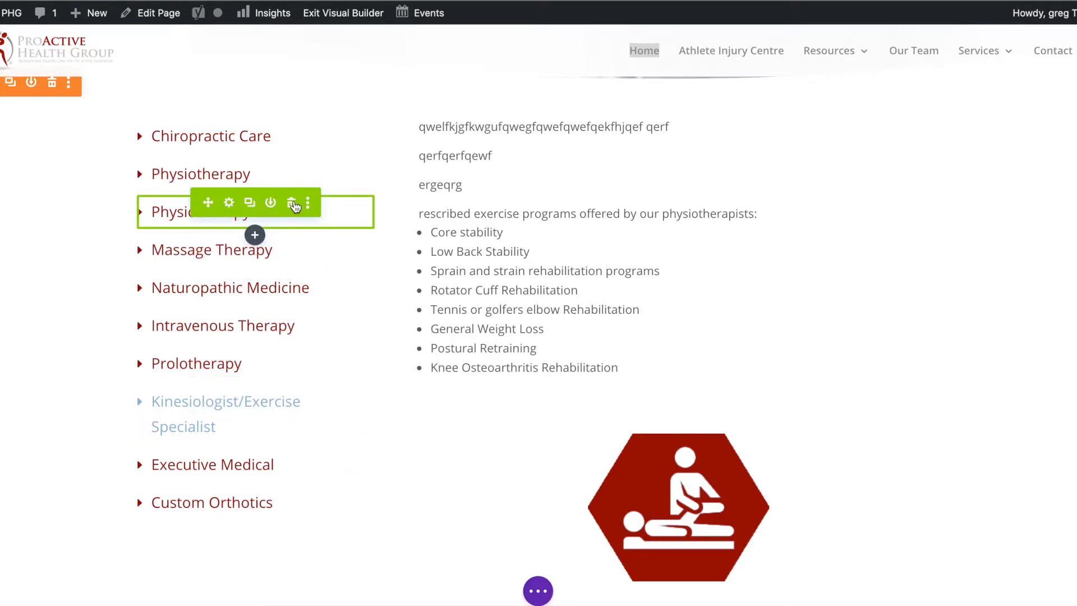
left_click(292, 205)
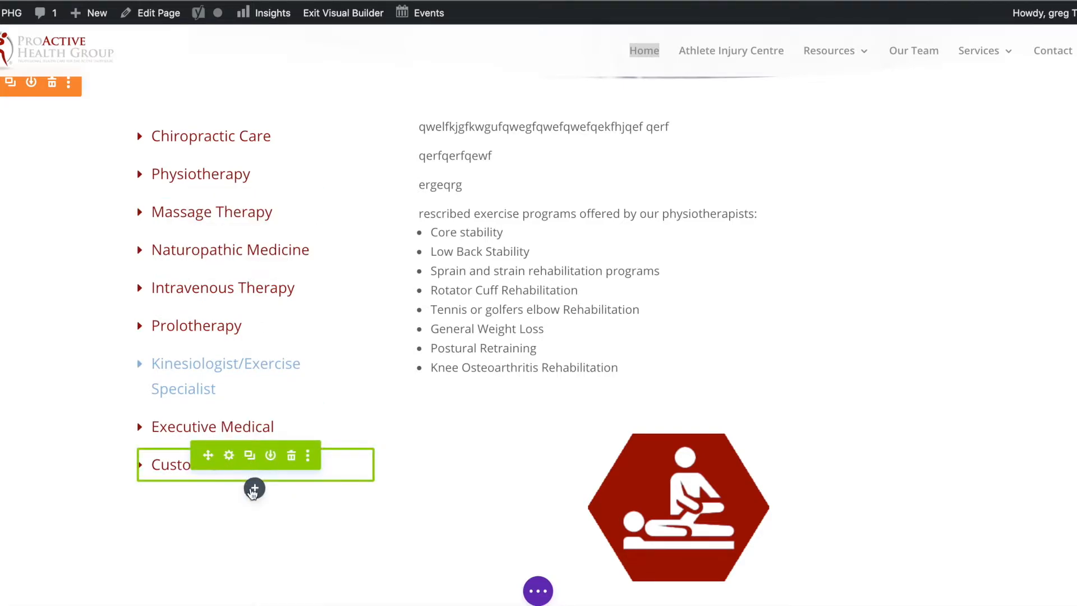
- Insert a new Button module below Custom Orthotics in the service list and set its text to "Test Page"
left_click(254, 490)
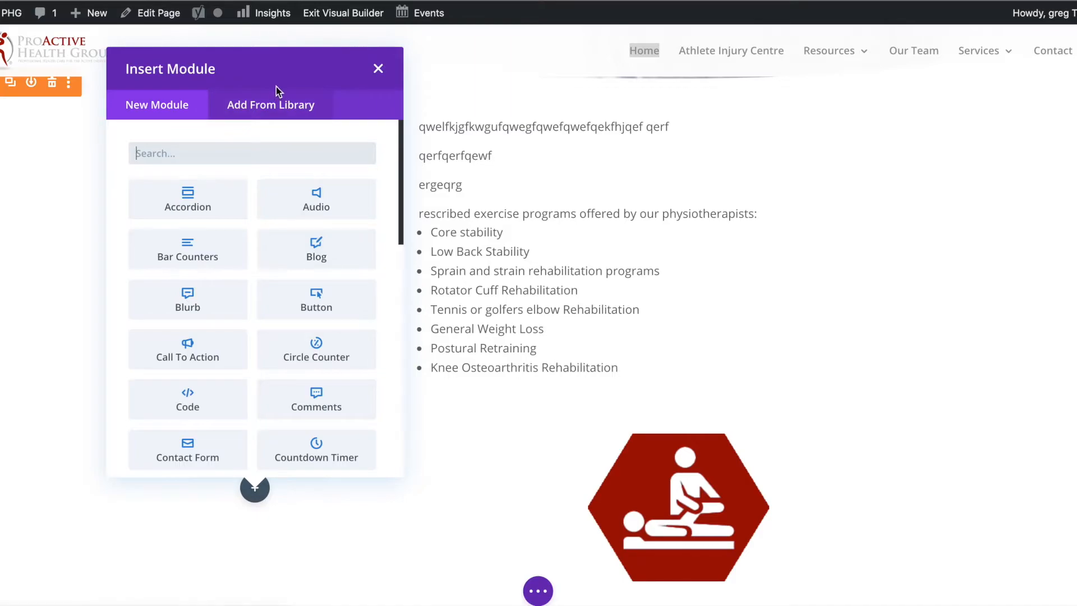
left_click(337, 294)
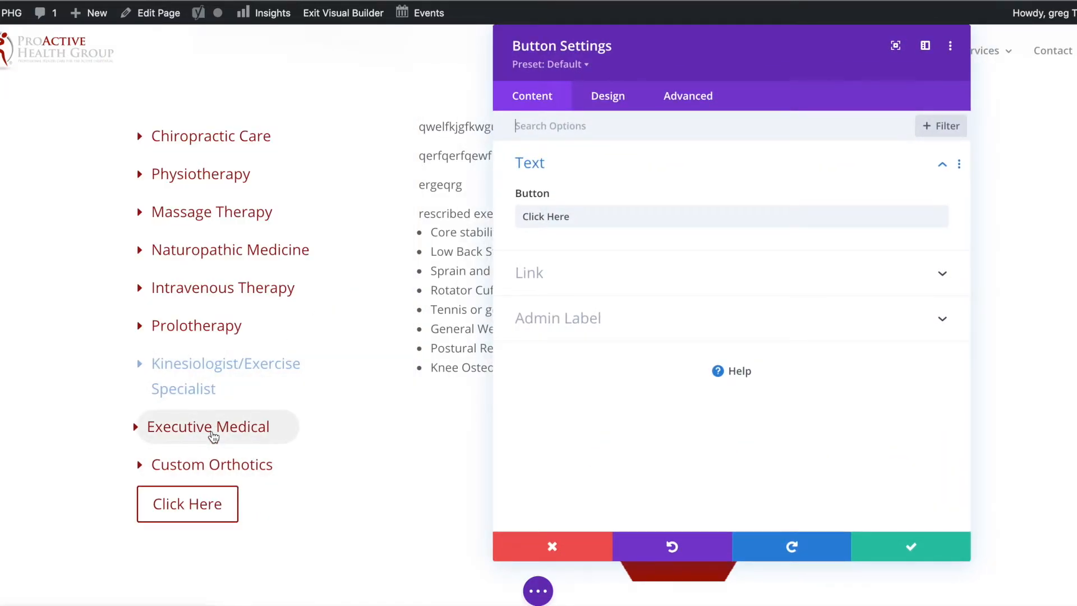
triple_click(592, 215)
type("Test Page")
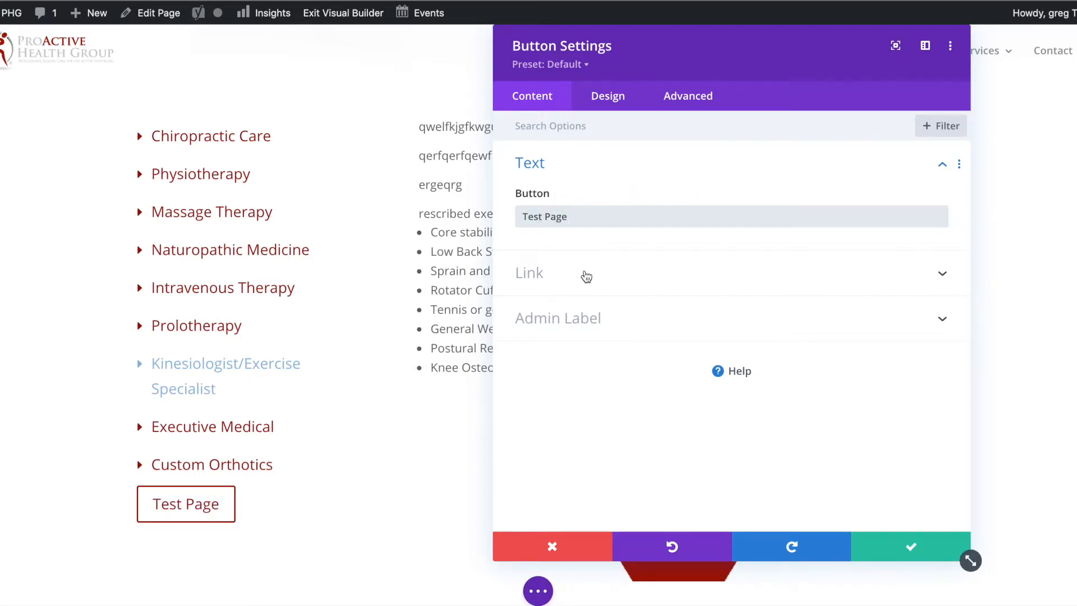
left_click(576, 278)
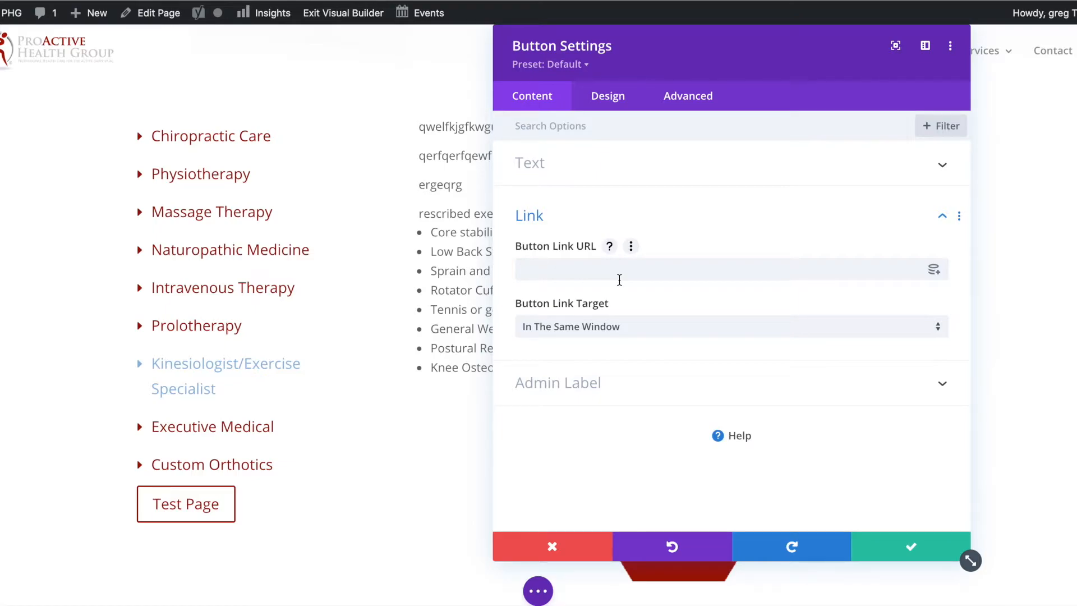
left_click(617, 269)
type("https://proactivehealthgroup.ca/services/test-page/")
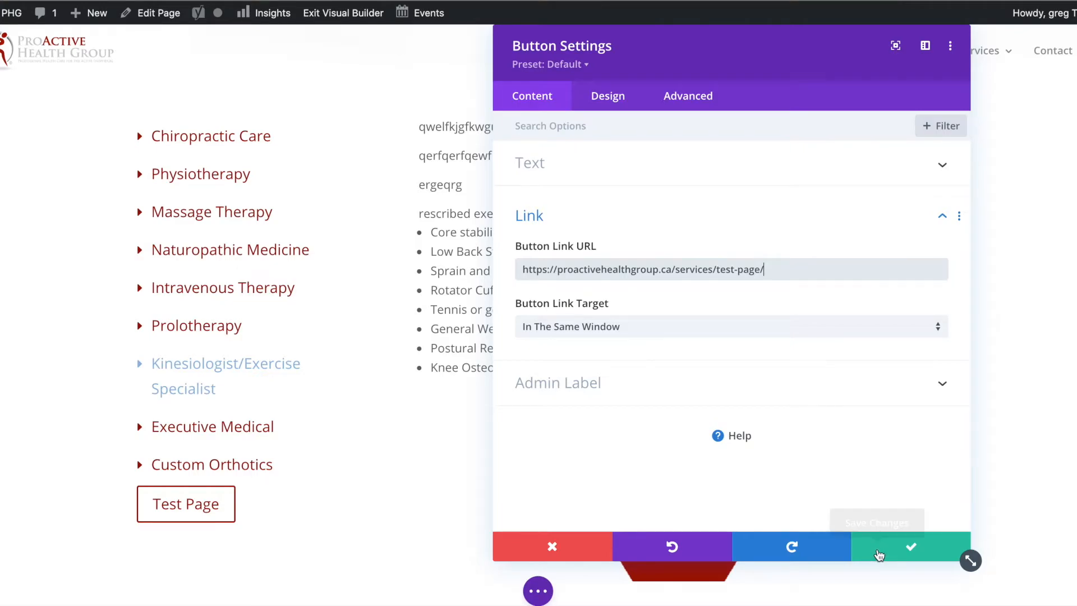
left_click(879, 555)
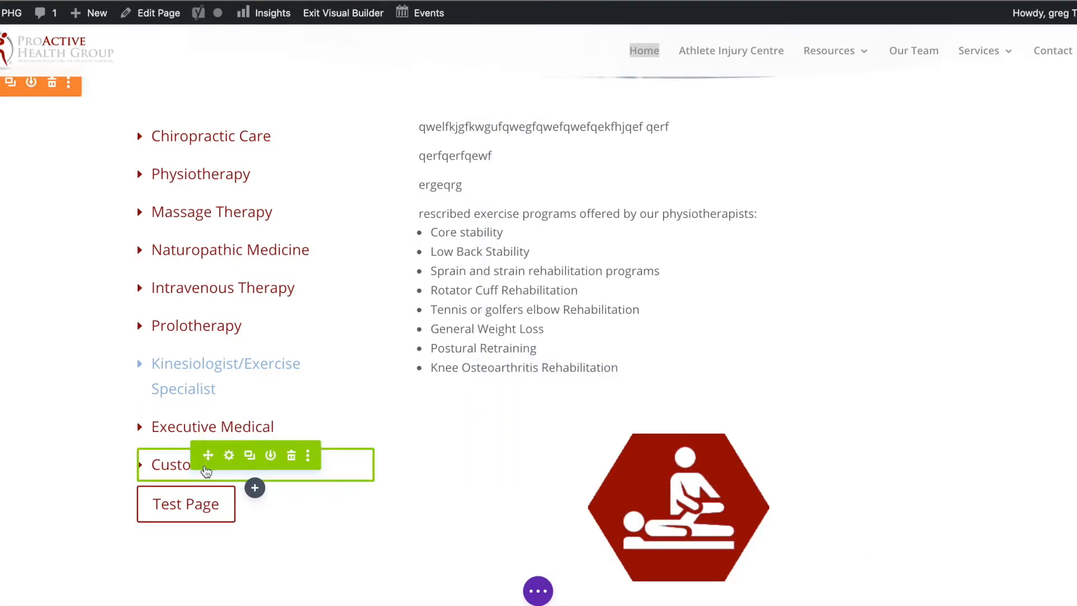
- Copy the module styles of the Custom Orthotics button and paste them onto the Test Page button
right_click(206, 471)
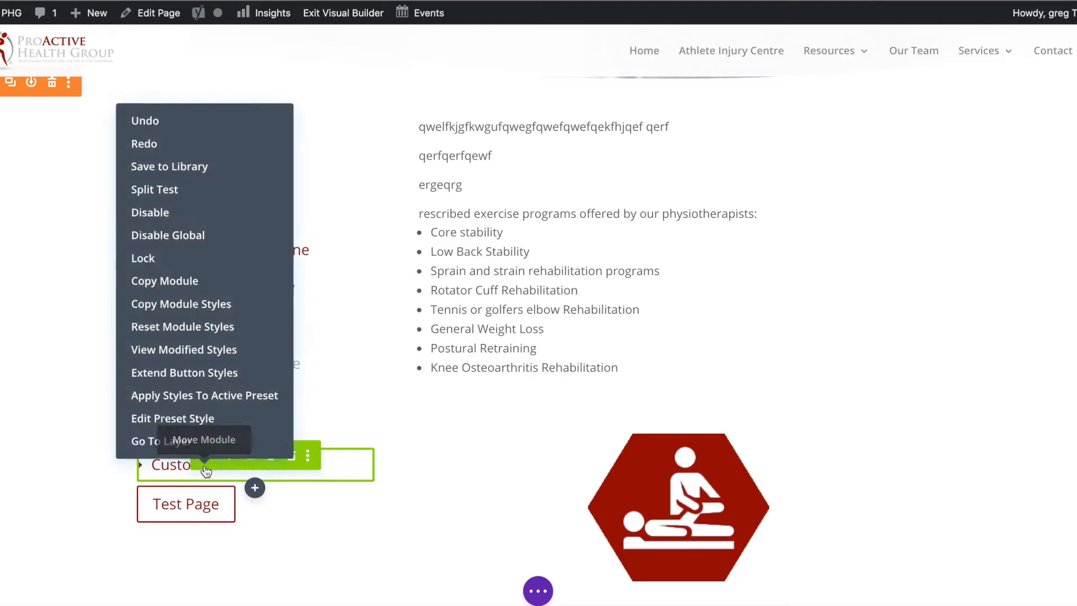
left_click(178, 306)
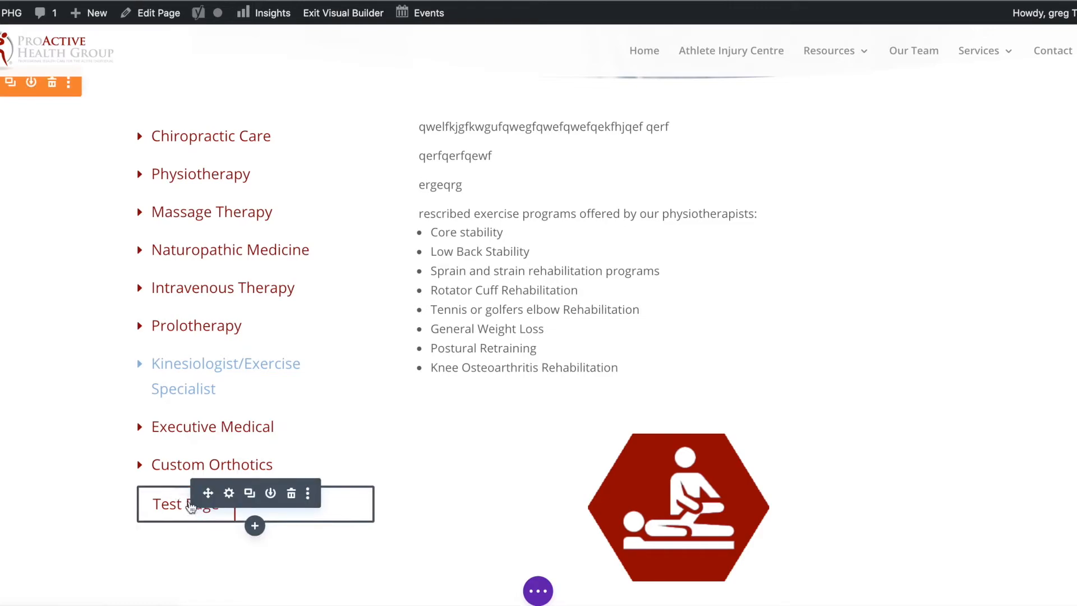
right_click(215, 500)
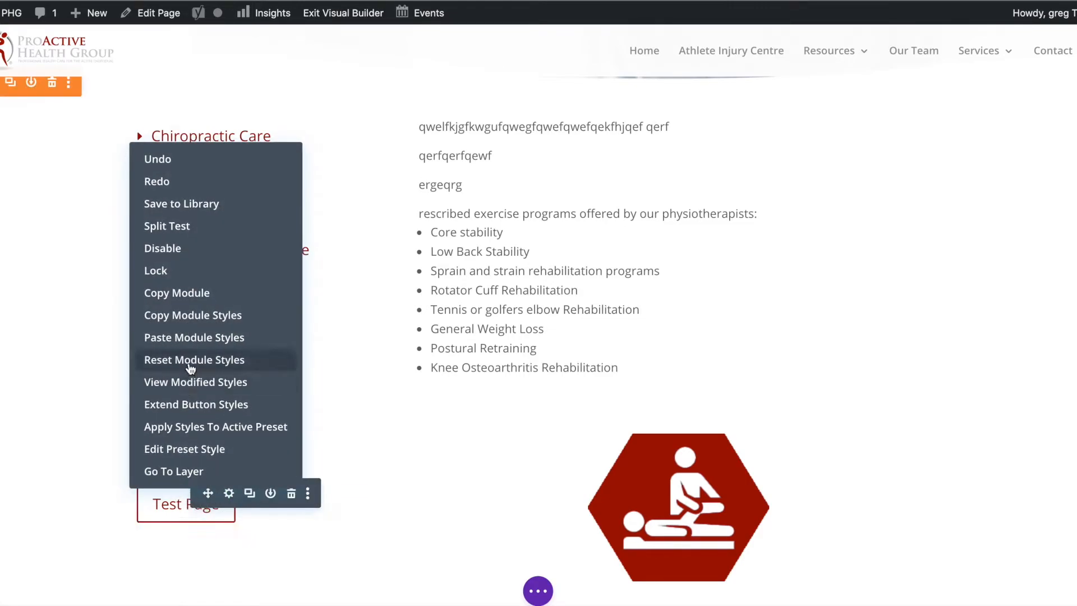
left_click(192, 337)
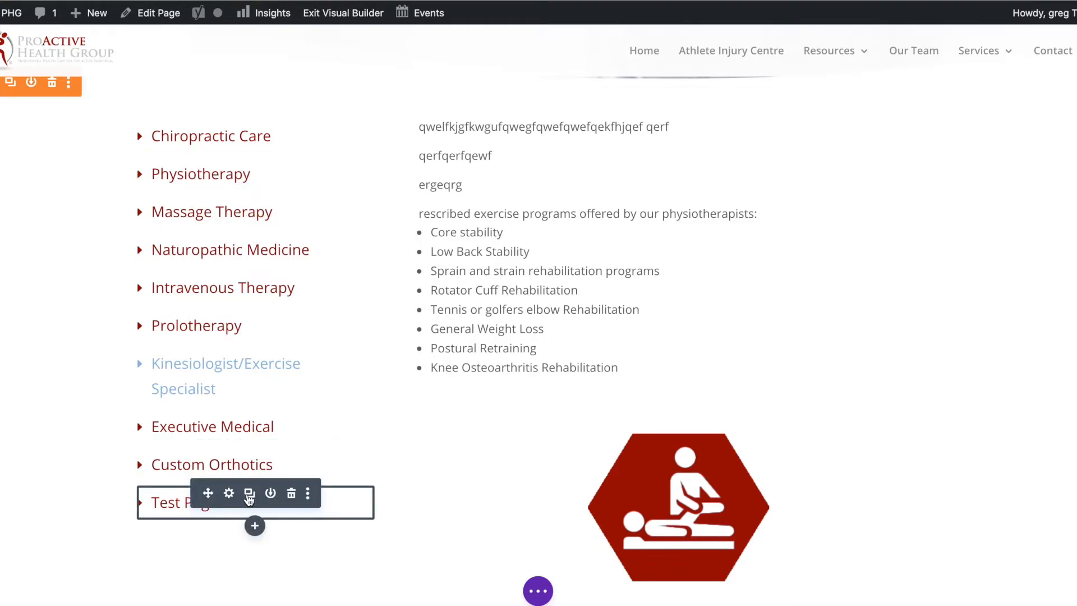
- Fill in the library details for the Test Page button as global item "Test Page Button", then cancel without saving
left_click(271, 494)
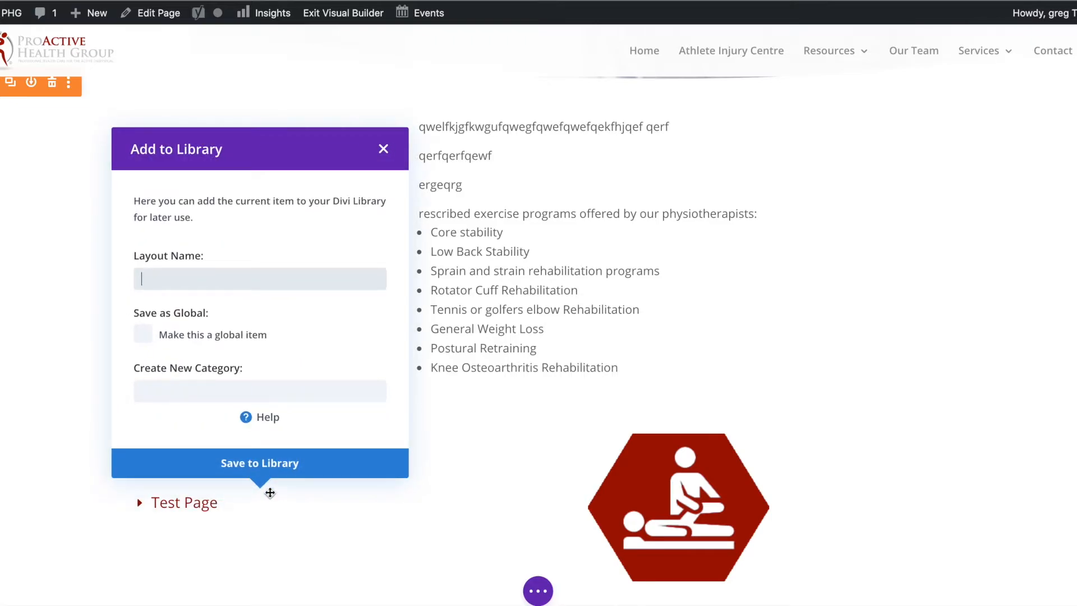
left_click(168, 277)
type("Te")
left_click(144, 335)
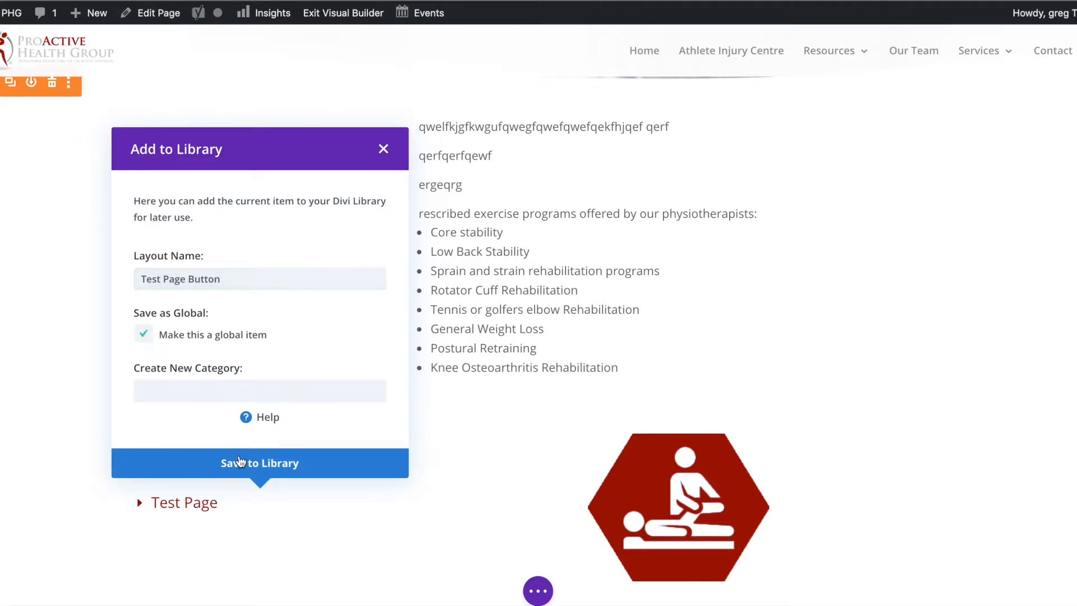
left_click(376, 154)
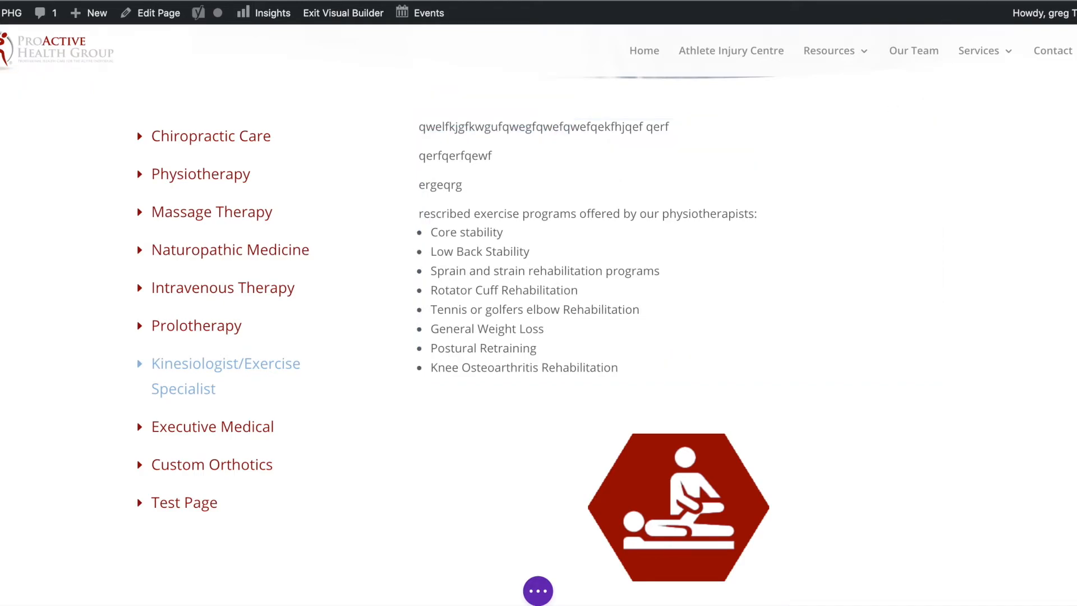
- Switch to the live Physiotherapy page and open it in the Visual Builder
left_click(701, 1)
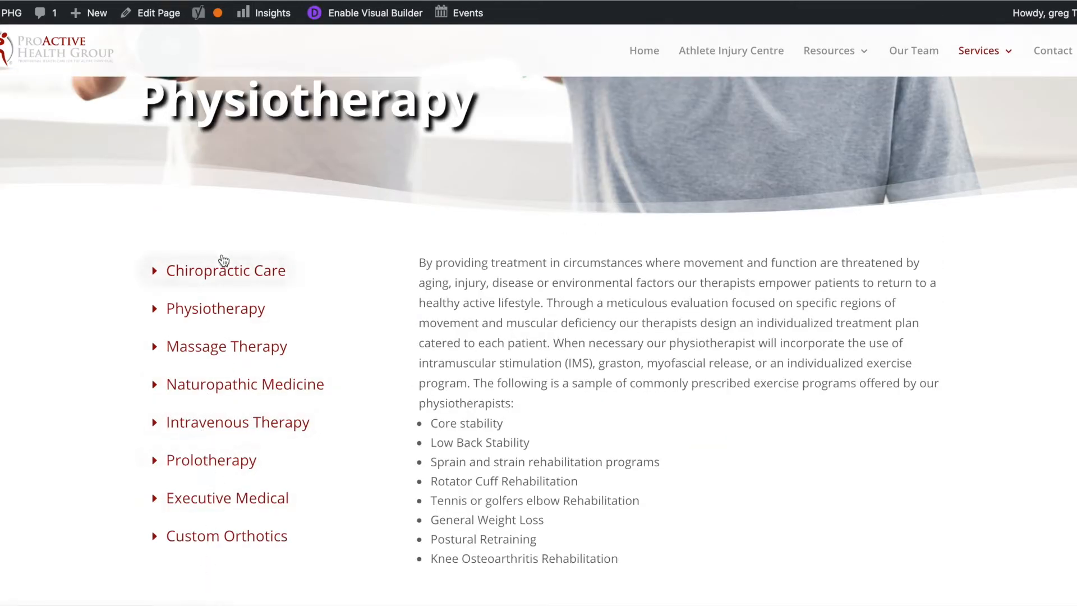
scroll(806, 297, "down", 5)
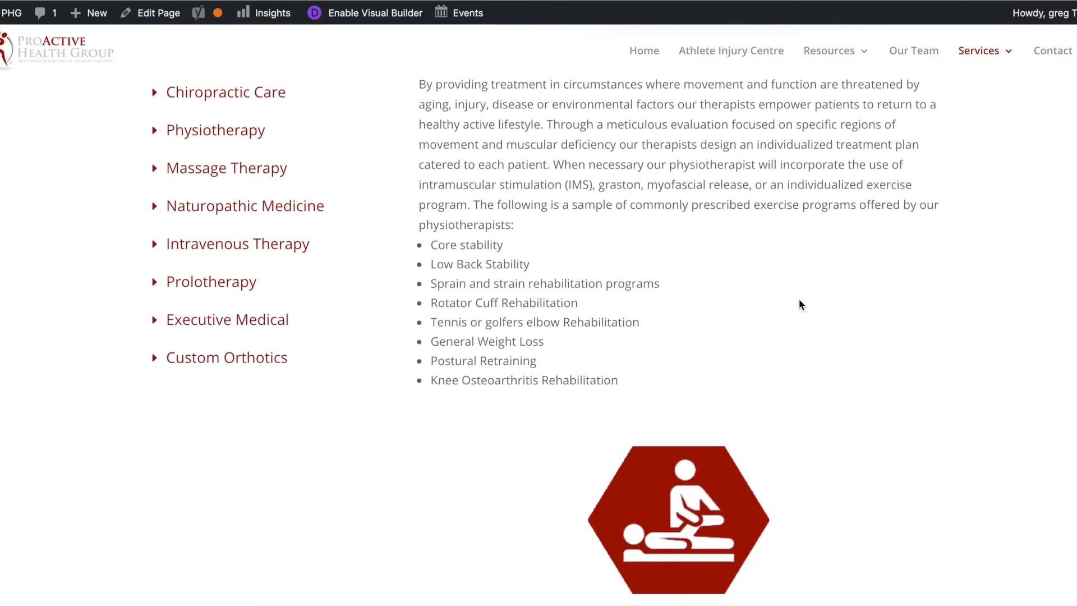
scroll(800, 304, "up", 1)
mouse_move(981, 60)
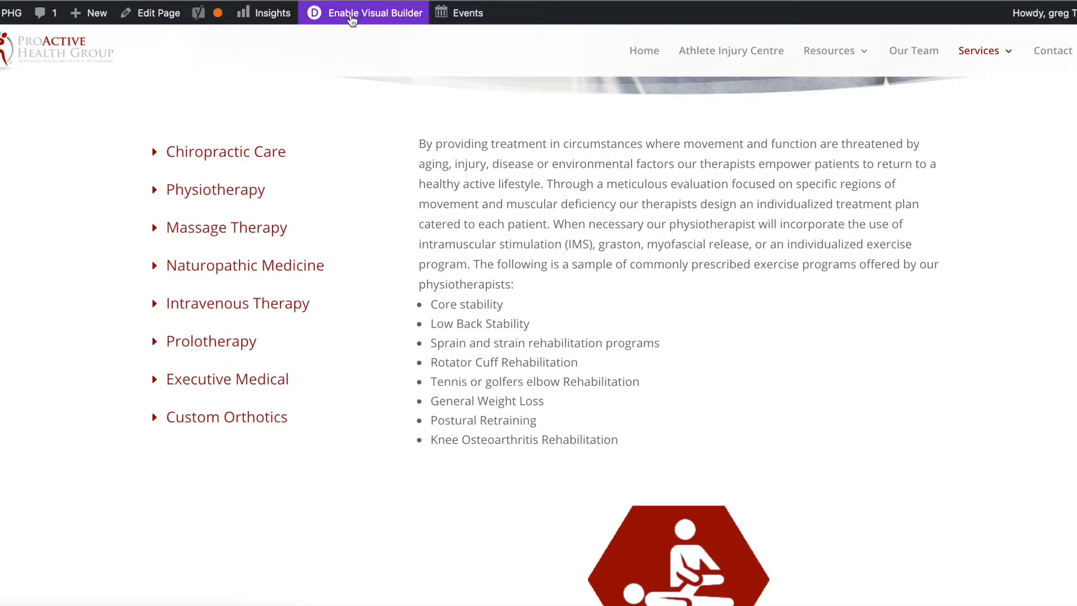
left_click(351, 20)
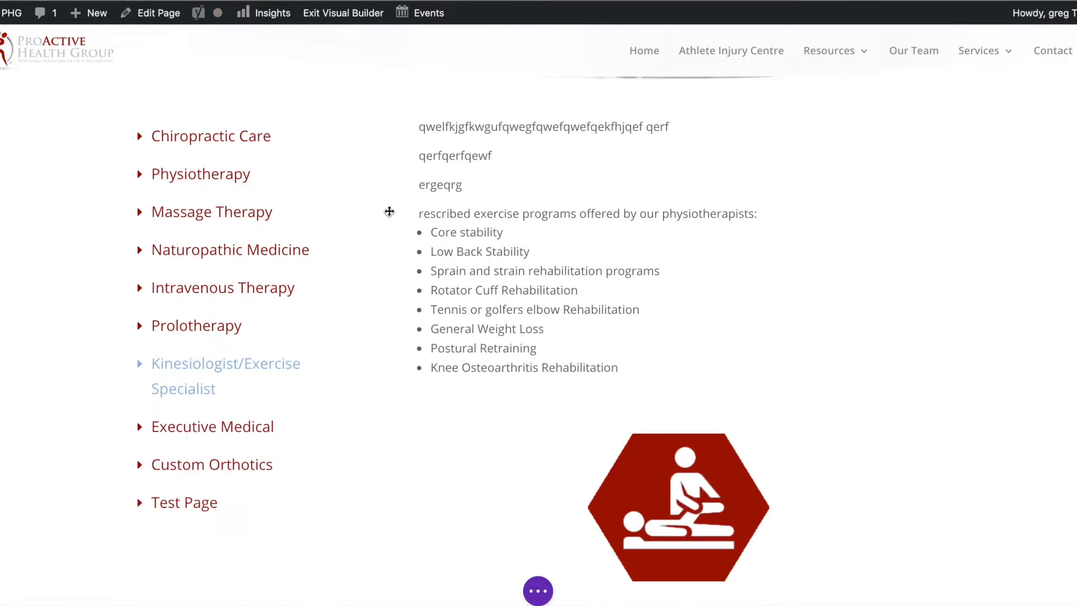
- Copy the Test Page button module from Test Page and paste it below Custom Orthotics on the Physiotherapy page
right_click(197, 508)
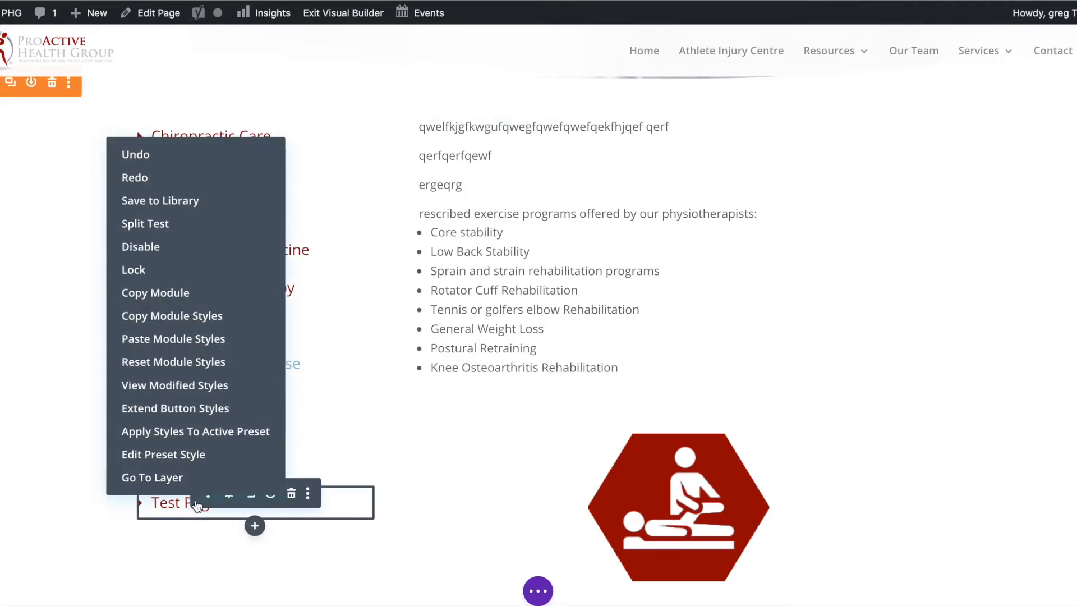
left_click(147, 301)
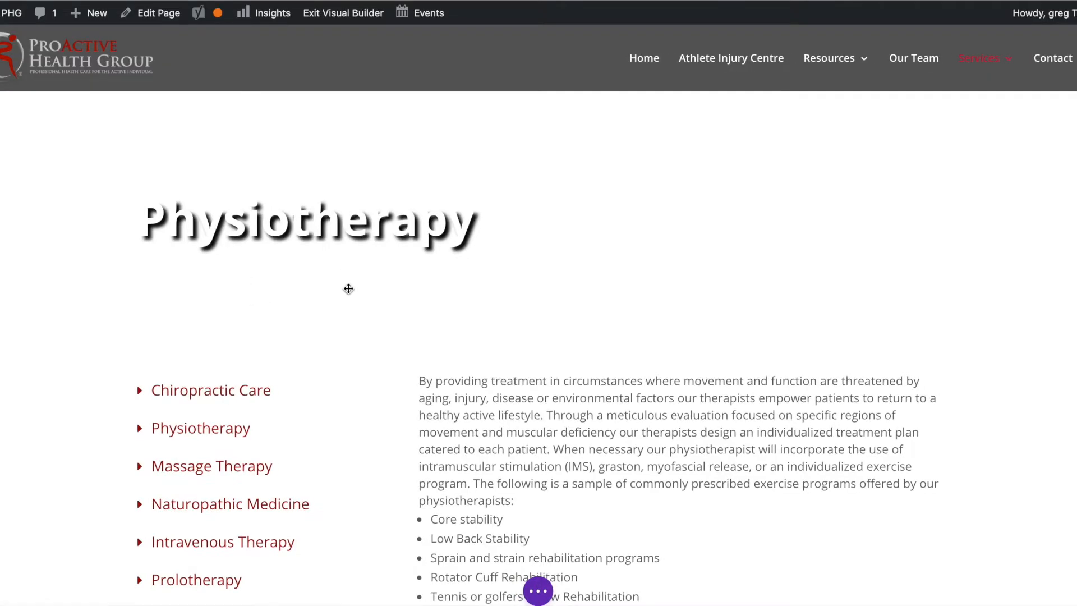
scroll(348, 291, "down", 1)
scroll(336, 297, "down", 5)
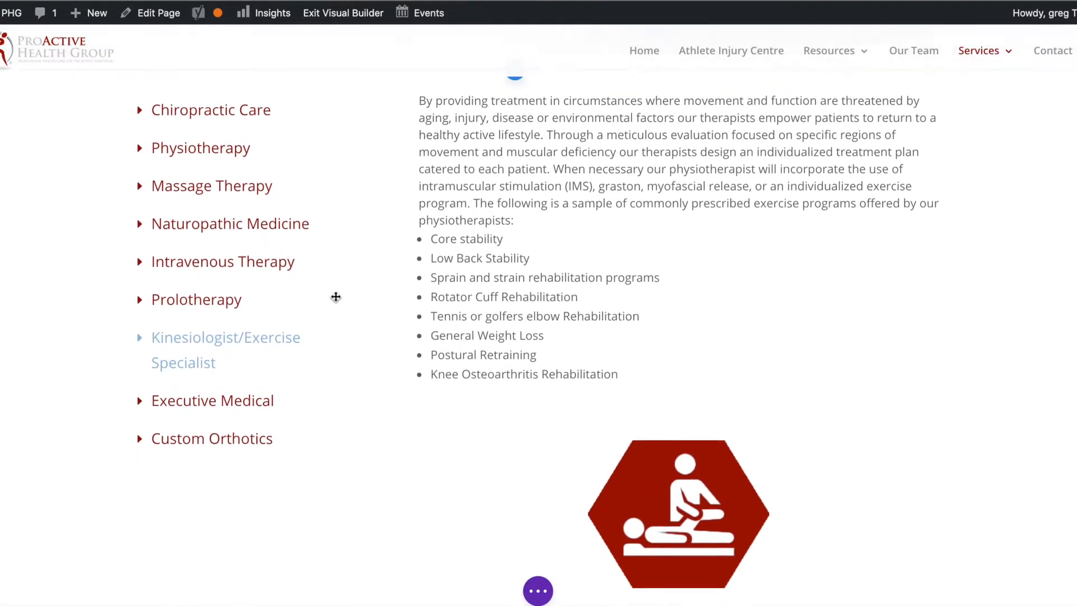
mouse_move(203, 426)
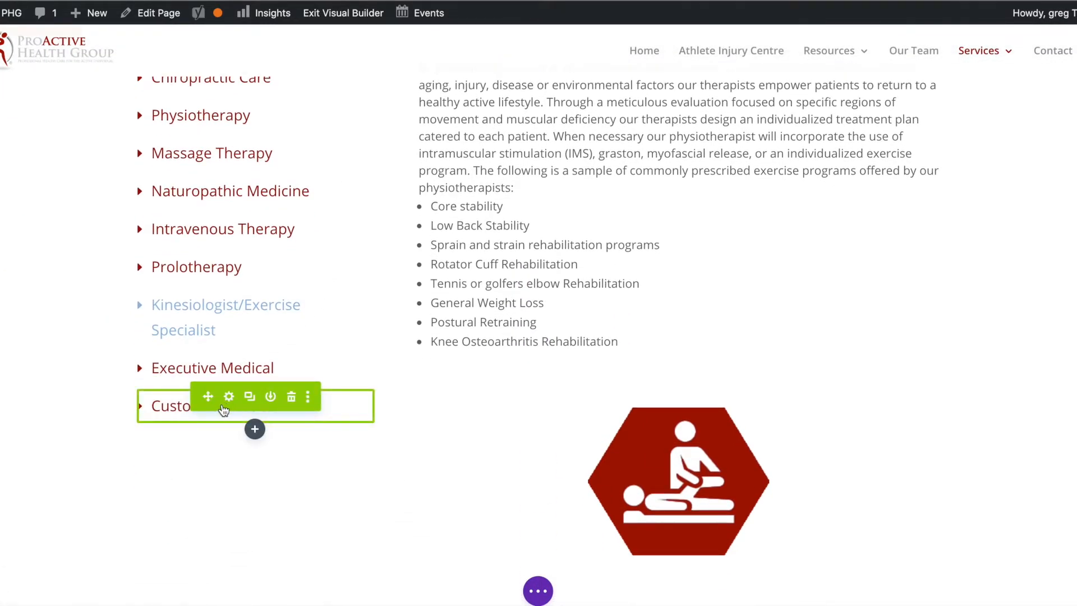
right_click(223, 398)
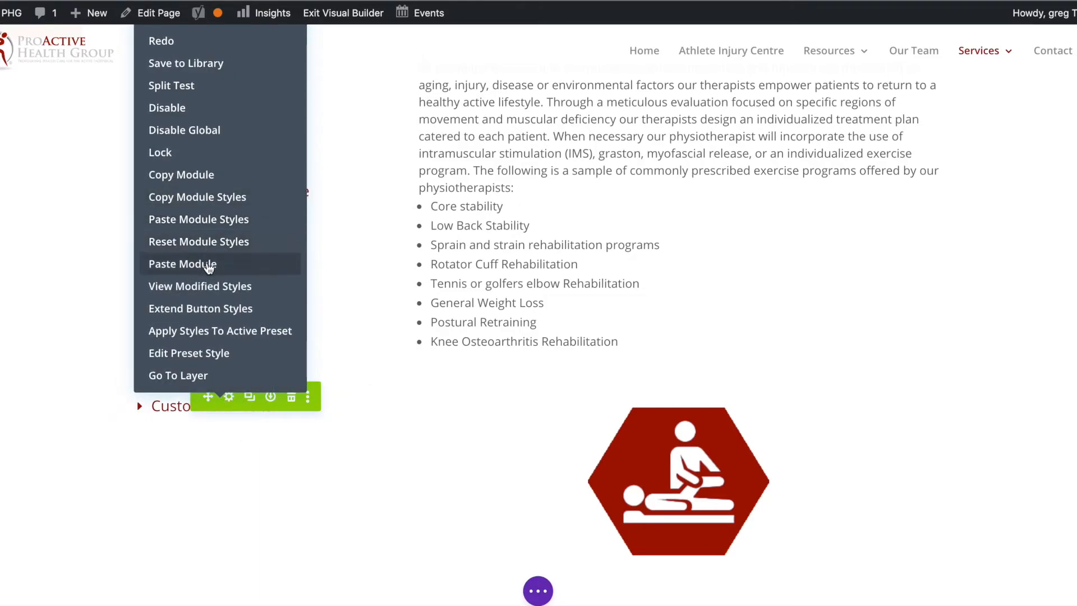
left_click(209, 264)
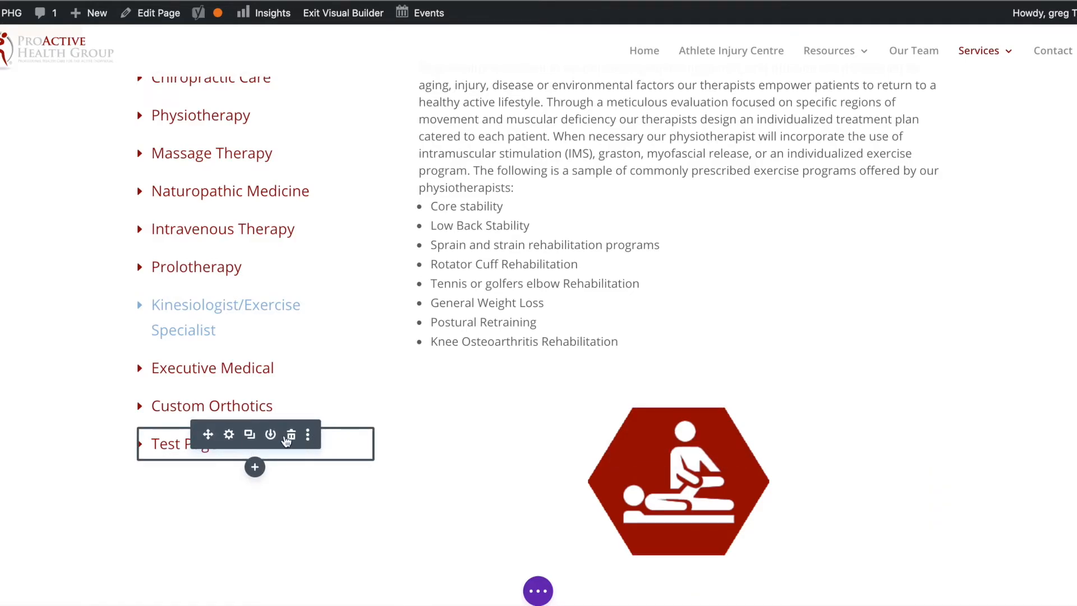
- Delete the pasted Test Page button and close the Physiotherapy page without saving its changes
left_click(291, 436)
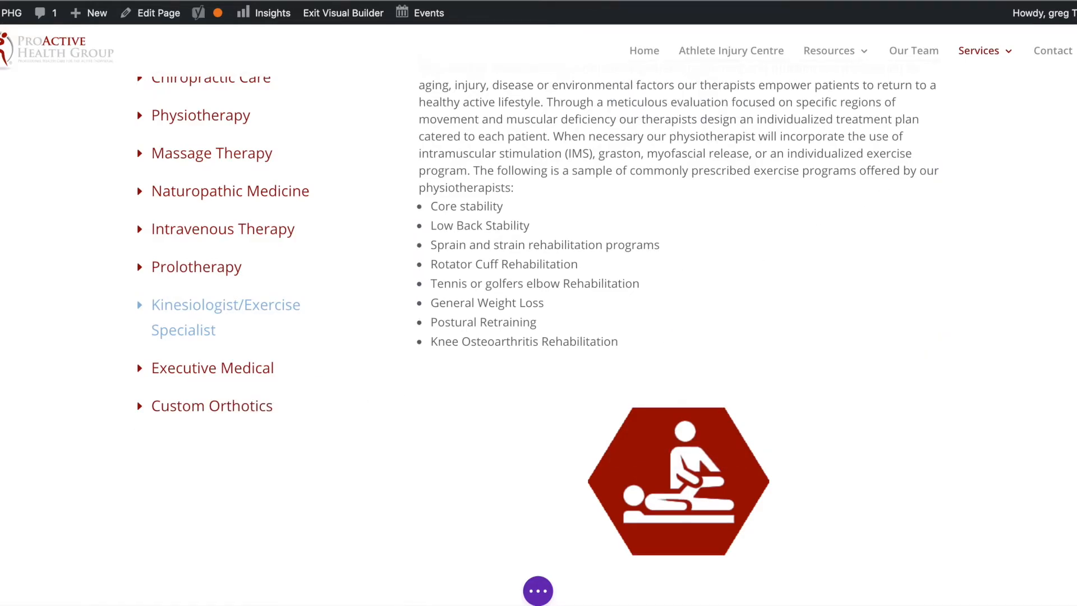
scroll(729, 128, "up", 6)
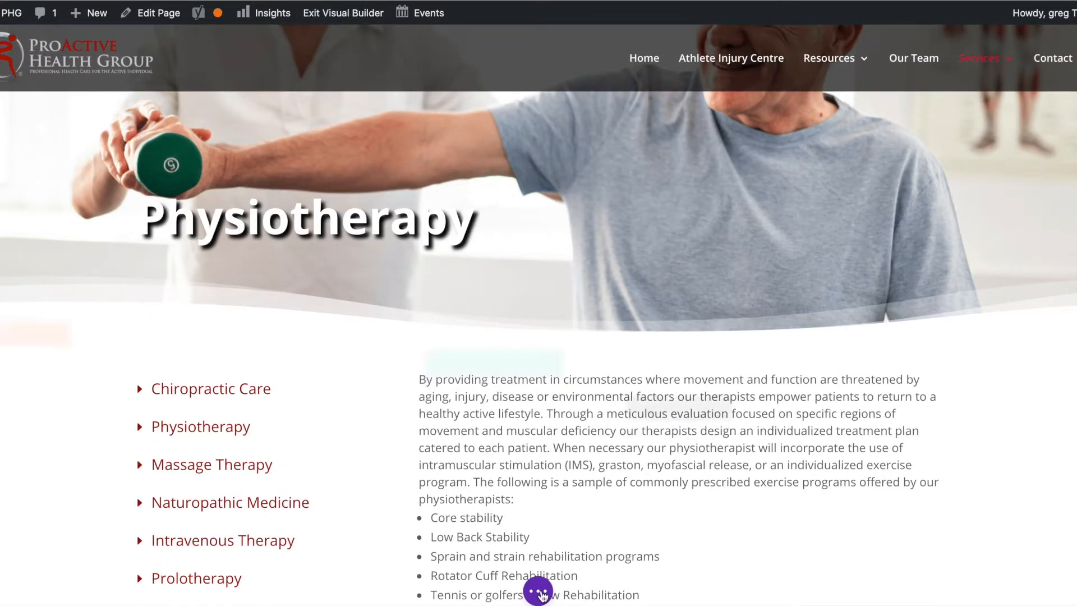
left_click(537, 590)
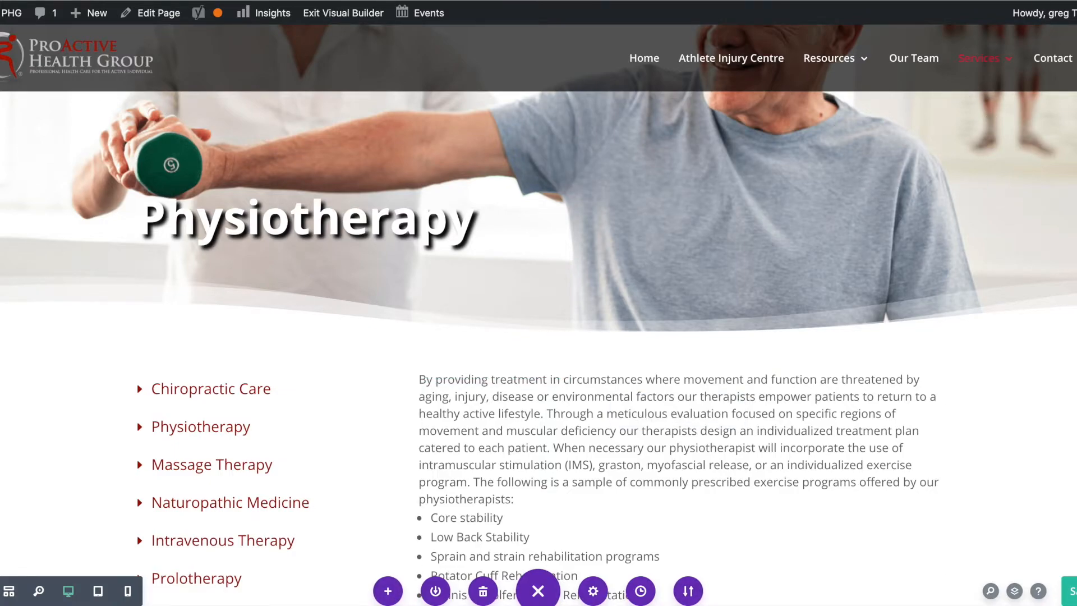
key("super+w")
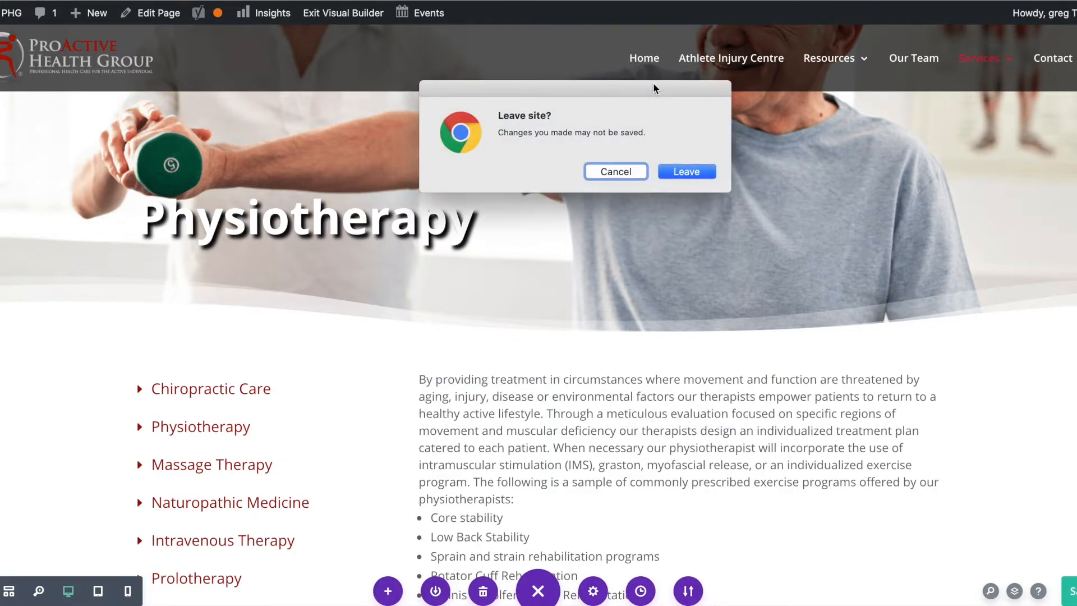
left_click(673, 175)
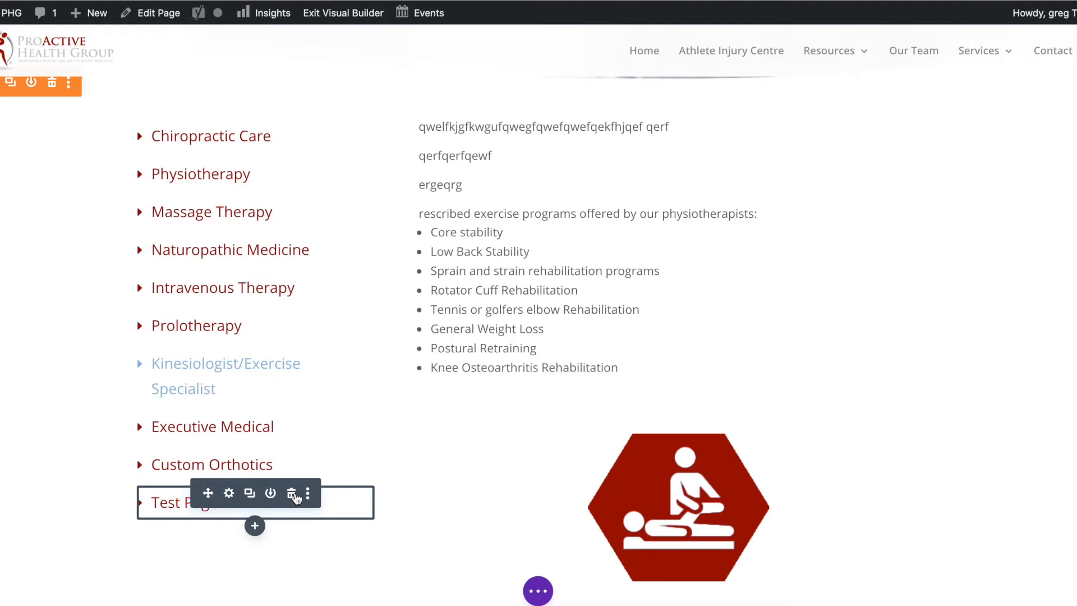
- Delete the Test Page button from Test Page's service list and show the builder's page controls
scroll(549, 325, "up", 5)
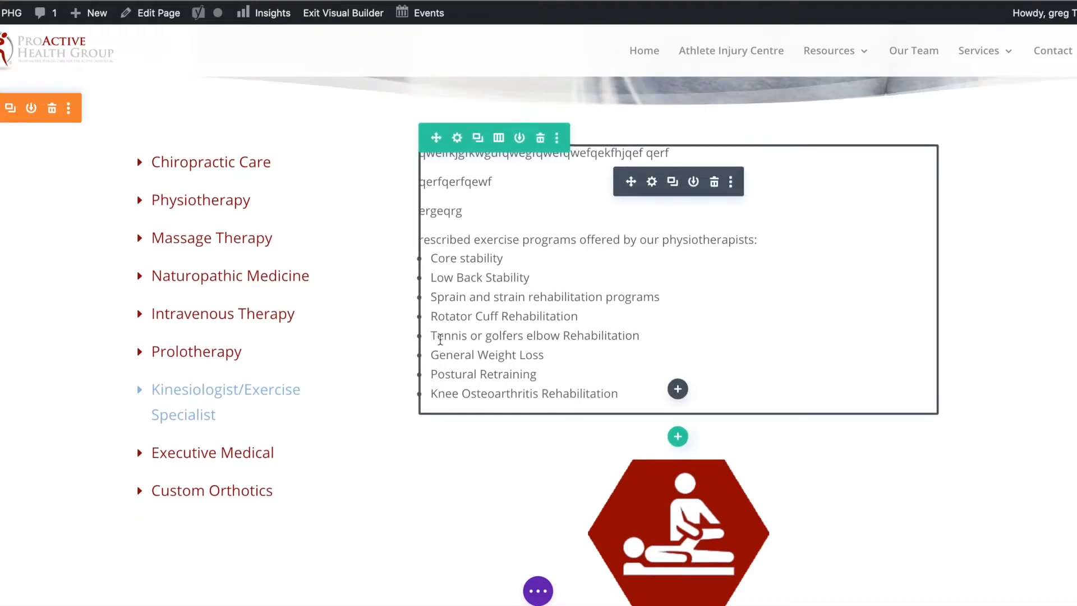
scroll(552, 320, "up", 1)
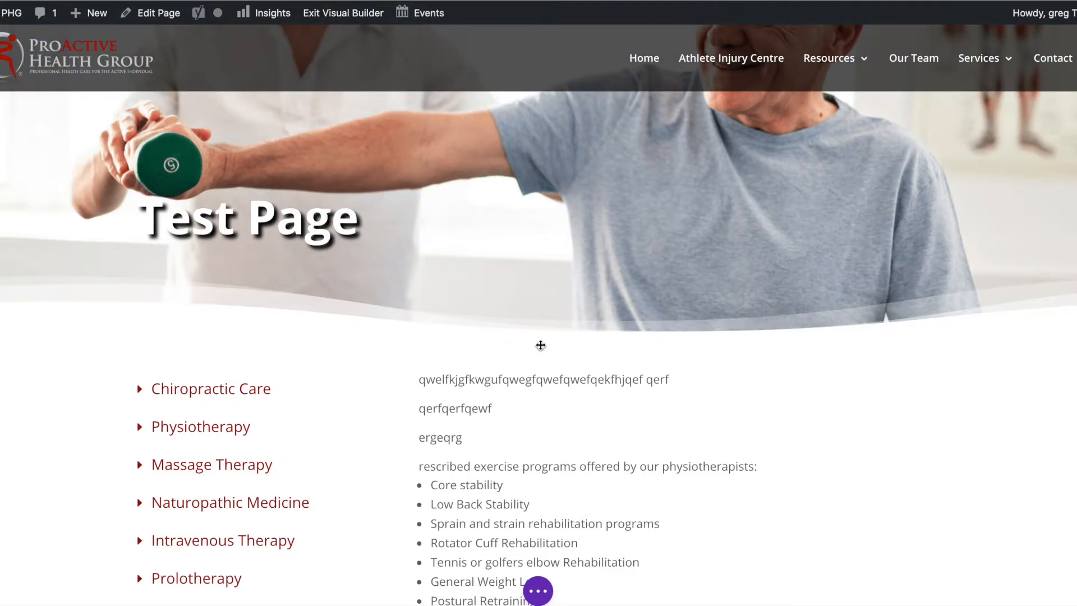
left_click(538, 590)
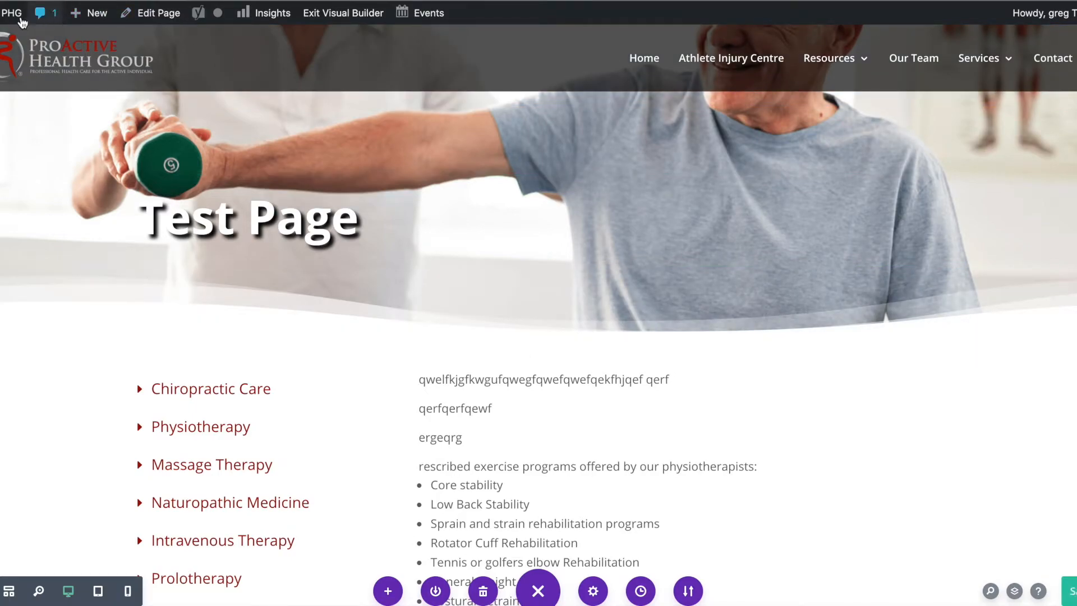
- Open the site's menu editor and add Test Page from the full page list to Main Menu
mouse_move(21, 20)
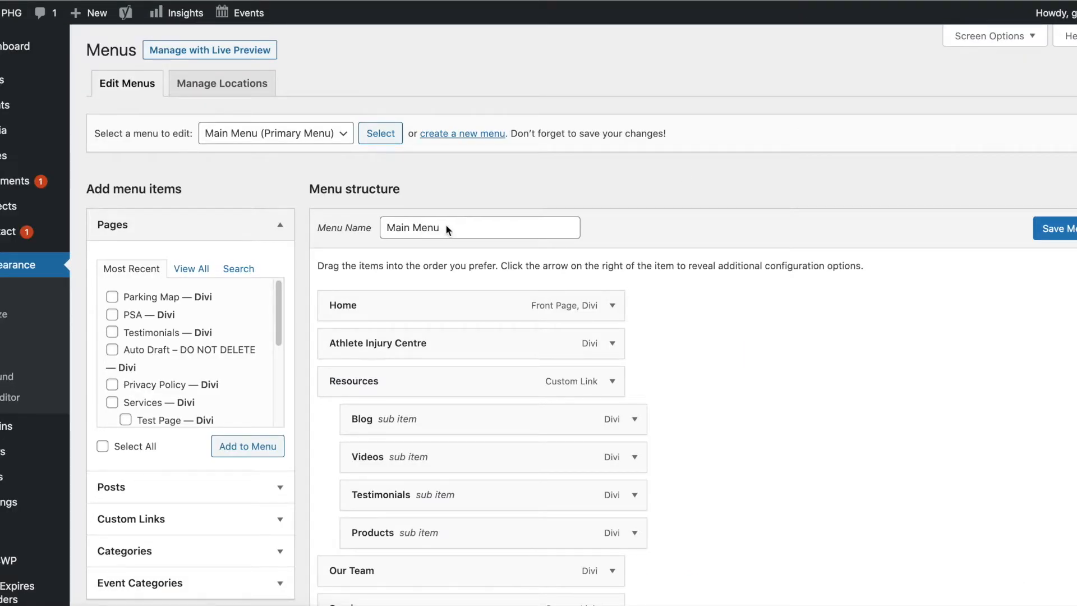
left_click(380, 230)
left_click_drag(379, 230, 428, 228)
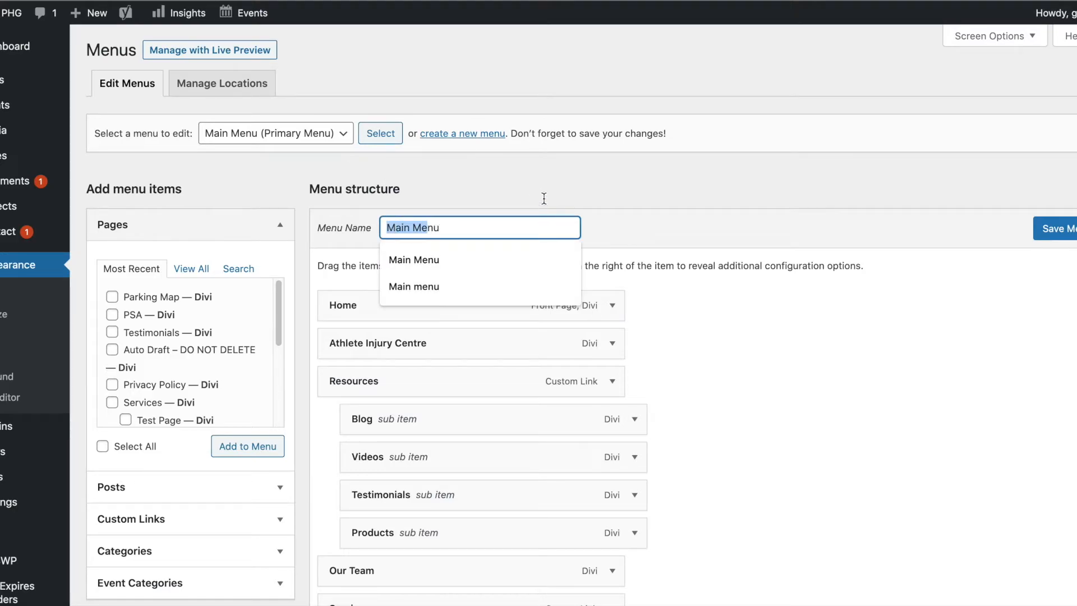
scroll(532, 211, "down", 1)
left_click(348, 248)
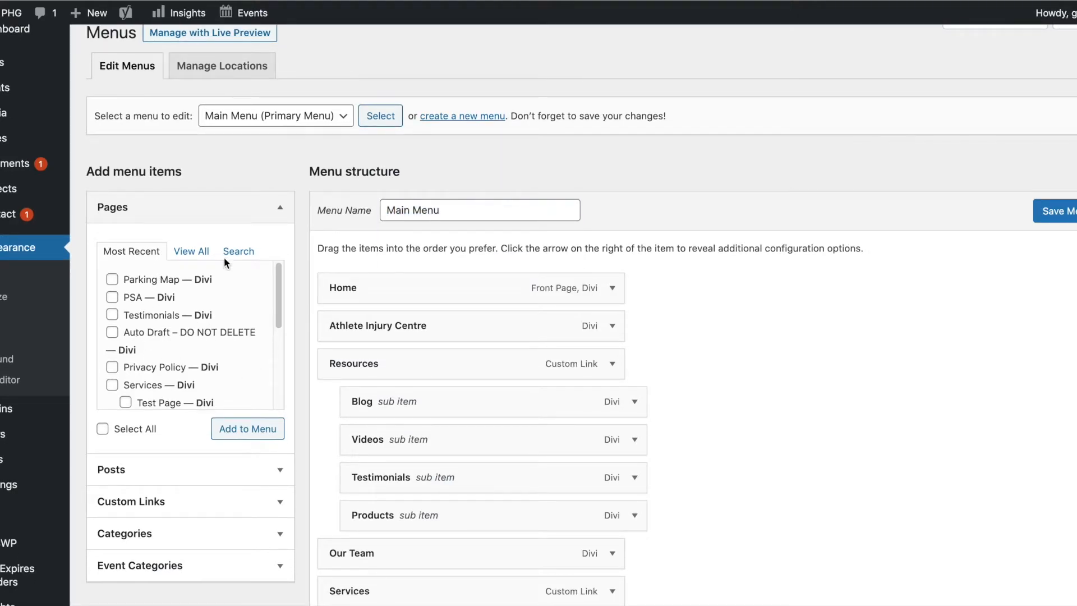
left_click(190, 251)
scroll(170, 332, "down", 6)
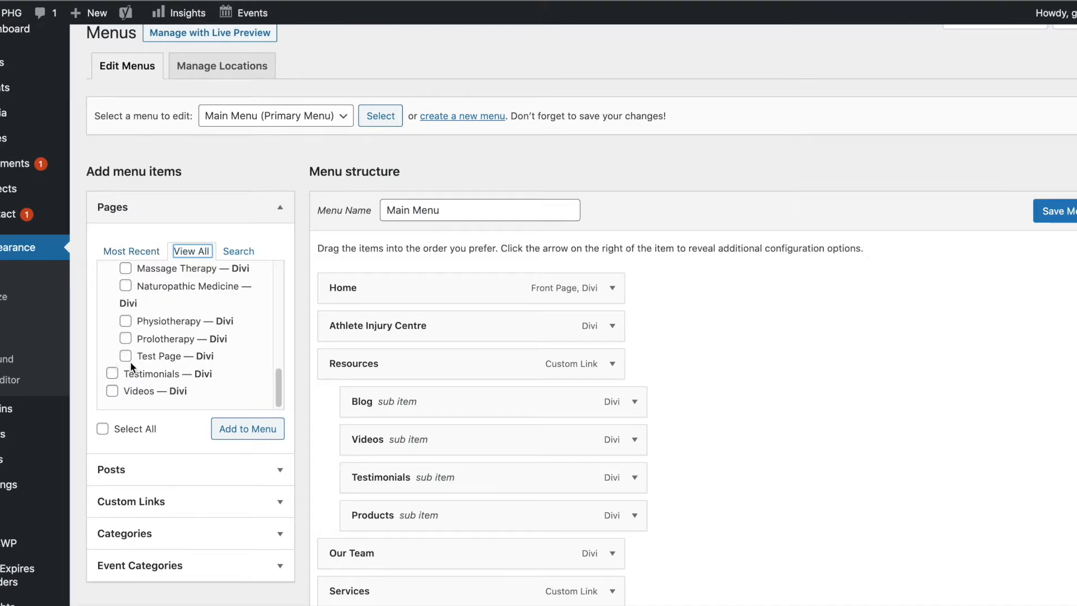
left_click(125, 355)
left_click(228, 431)
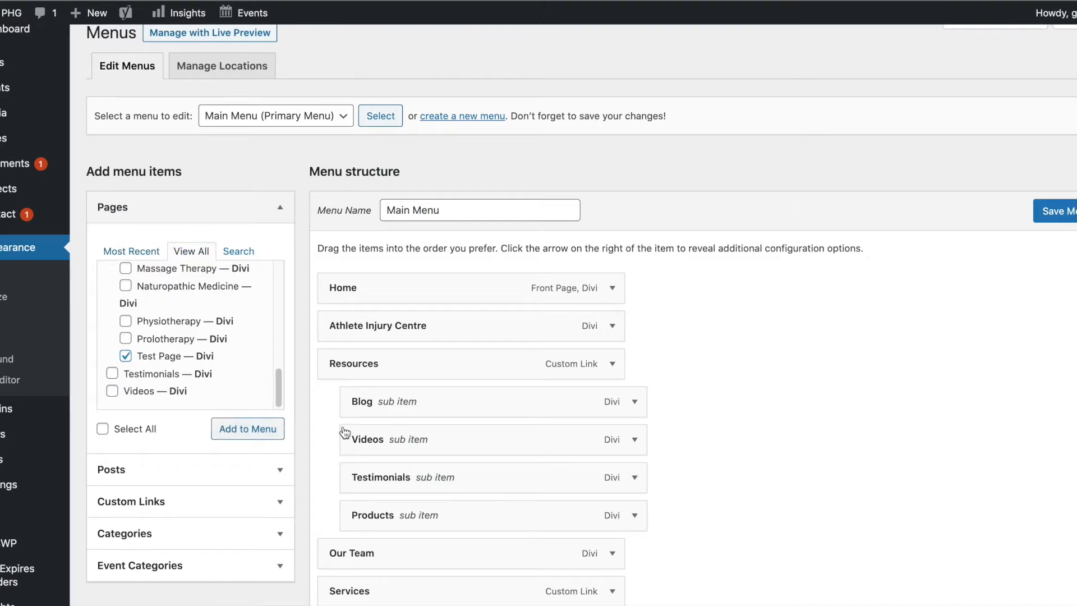
- Nest the Test Page item under Services in Main Menu, directly below Prolotherapy
scroll(476, 409, "down", 5)
scroll(477, 409, "down", 5)
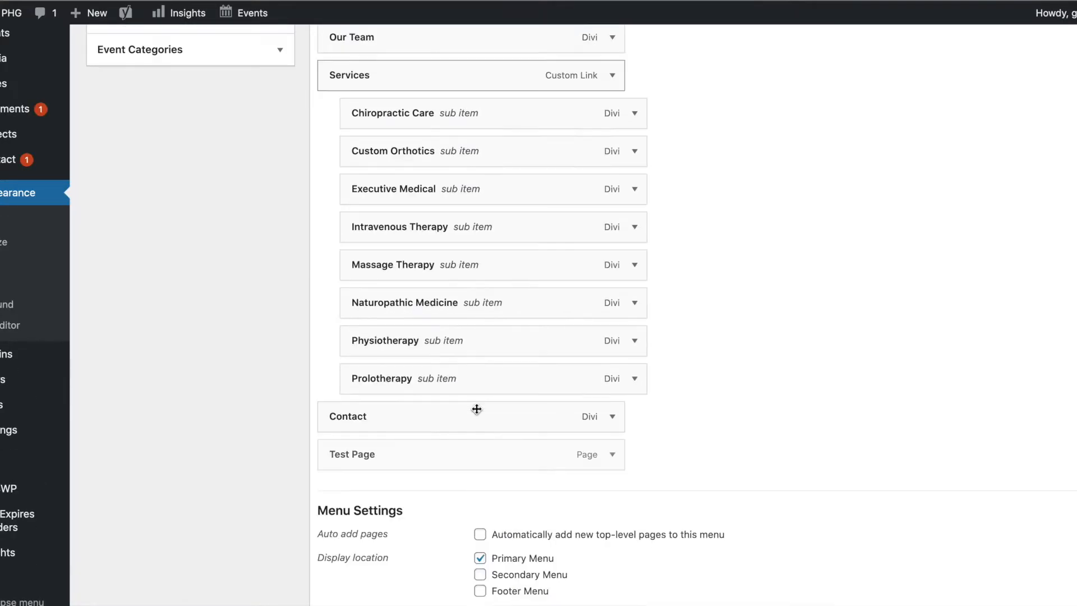
left_click_drag(360, 426, 420, 385)
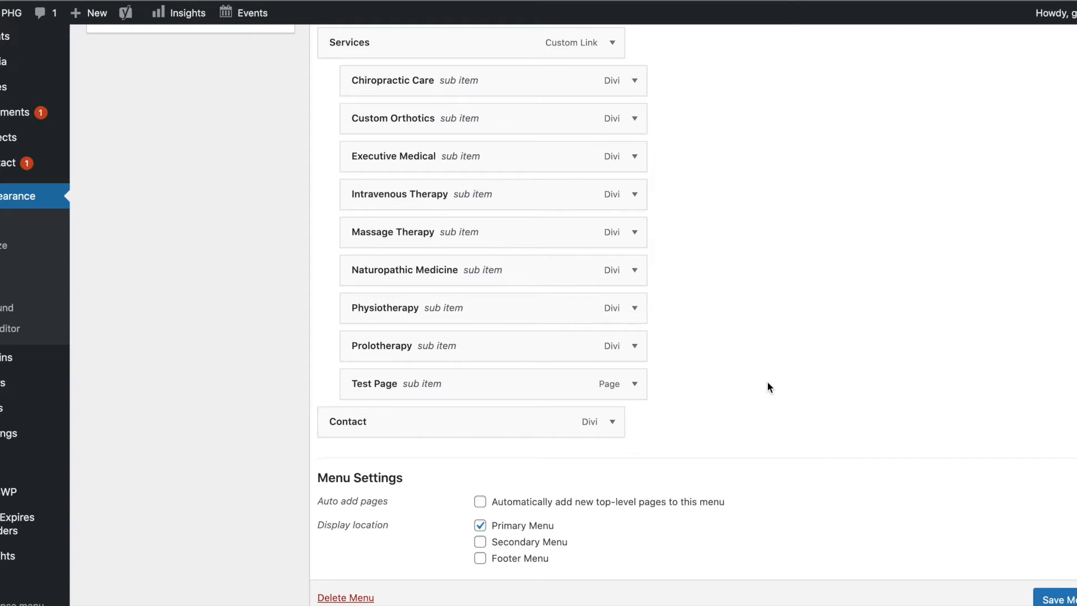
scroll(767, 387, "up", 10)
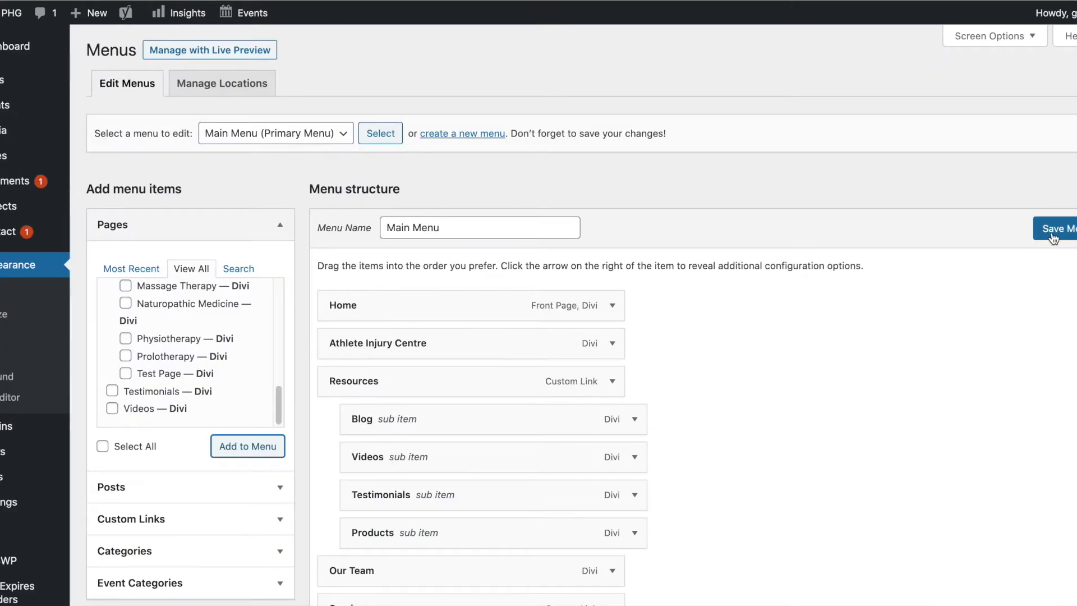
- Remove the Test Page sub item from the Services group of Main Menu
scroll(836, 300, "down", 8)
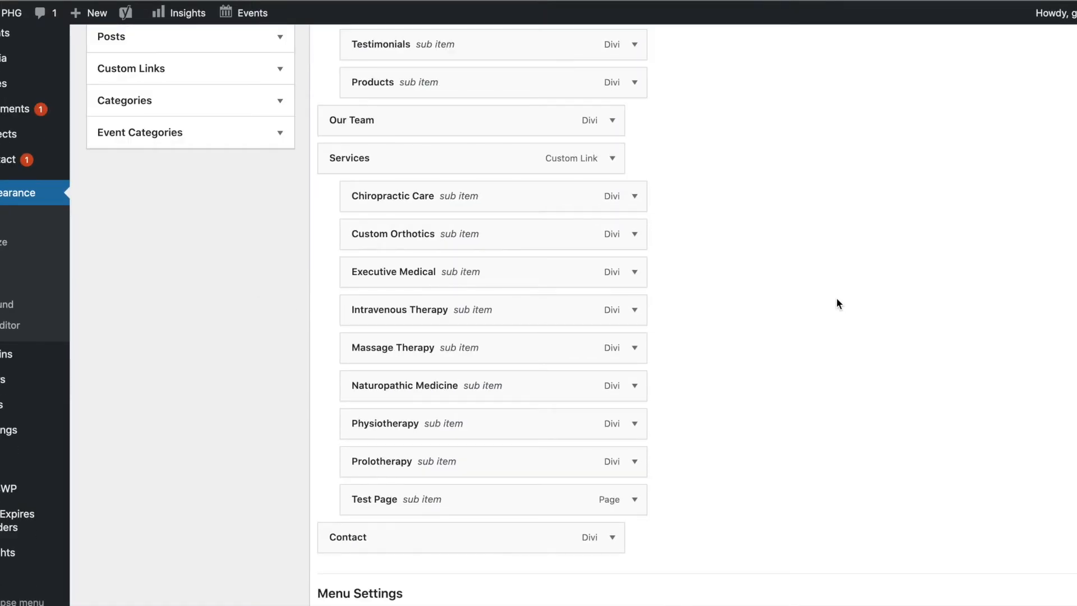
left_click(635, 496)
scroll(641, 493, "down", 2)
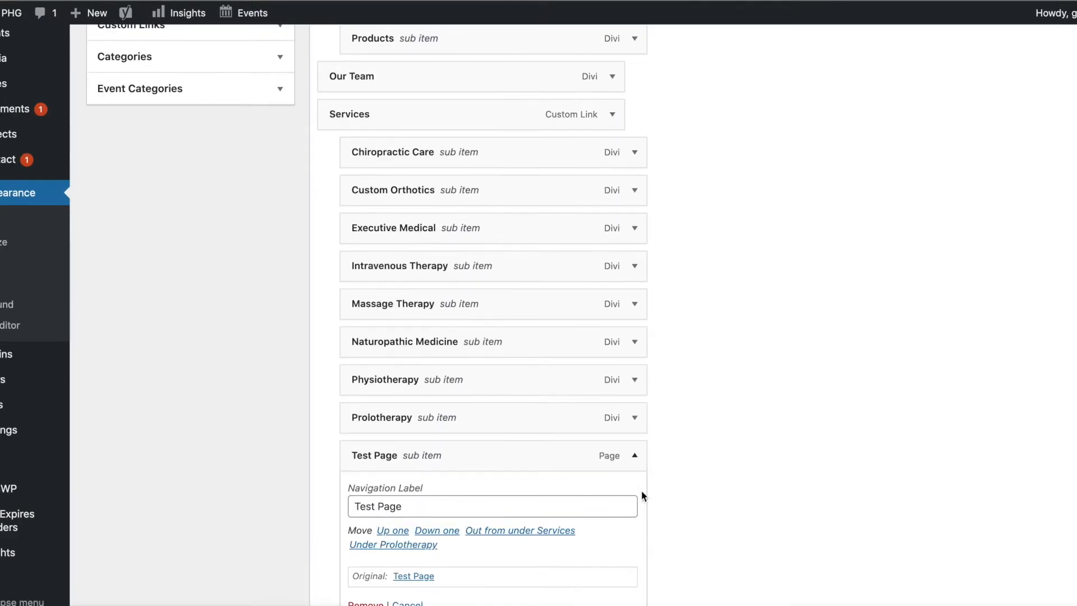
left_click(350, 565)
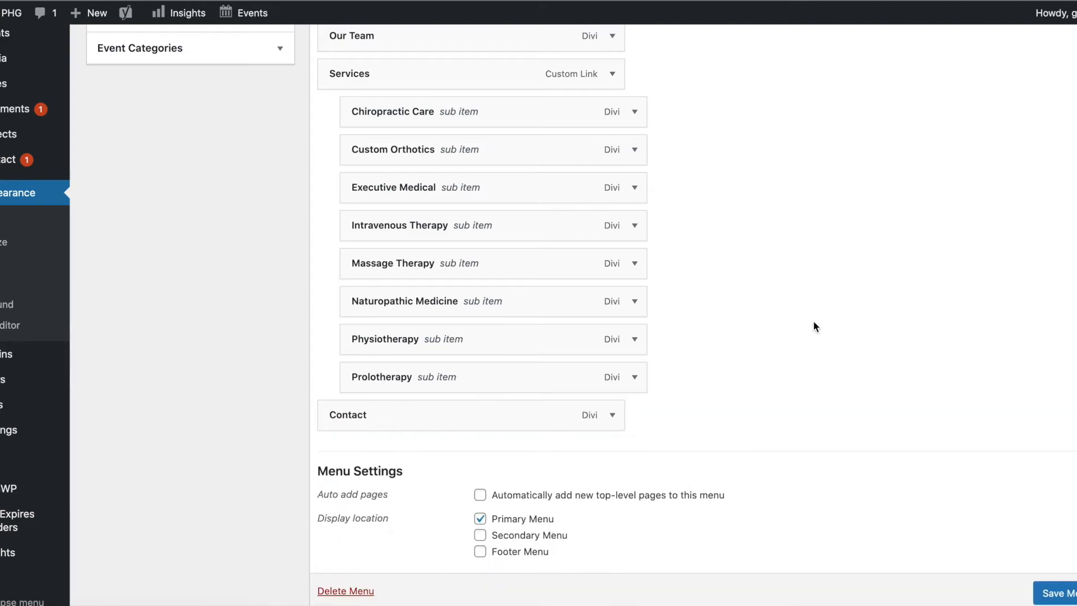
scroll(827, 308, "up", 9)
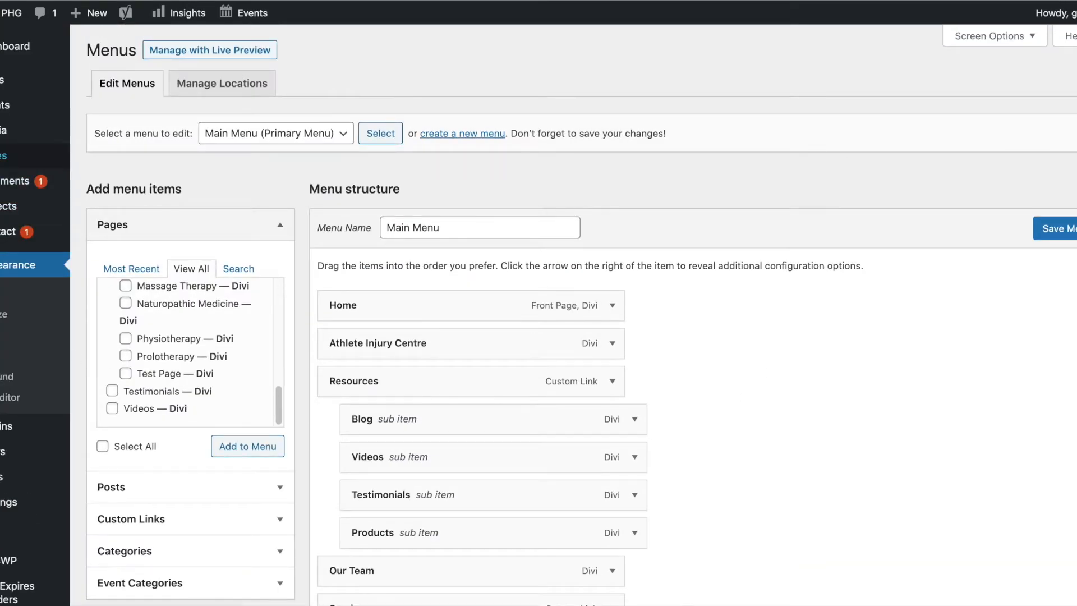
- Open the site's list of all pages and move Test Page to the trash
mouse_move(4, 155)
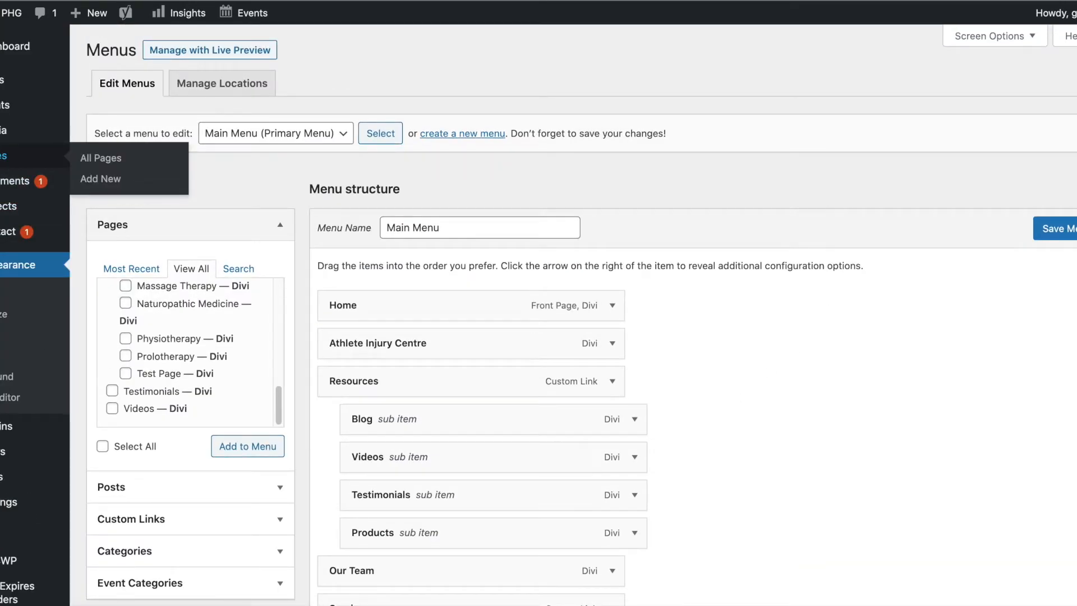
left_click(3, 155)
left_click(647, 174)
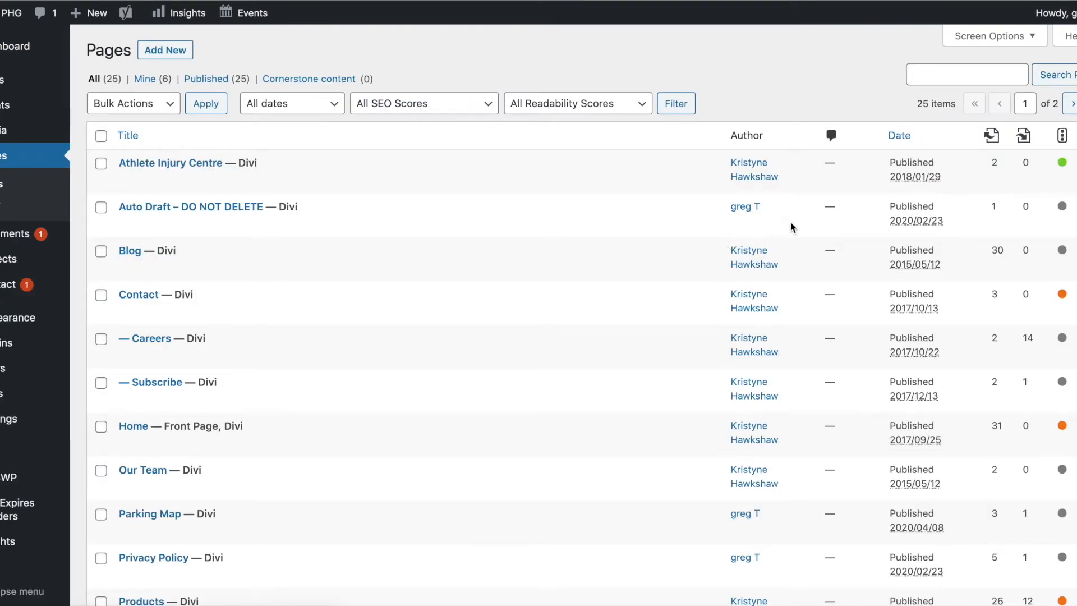
scroll(354, 193, "down", 10)
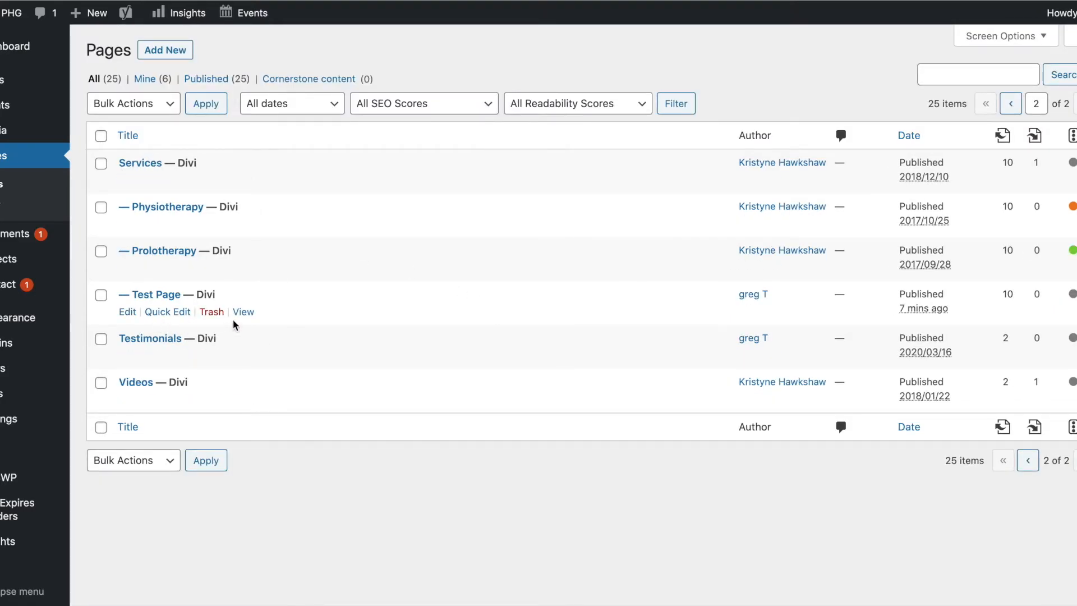
left_click(211, 312)
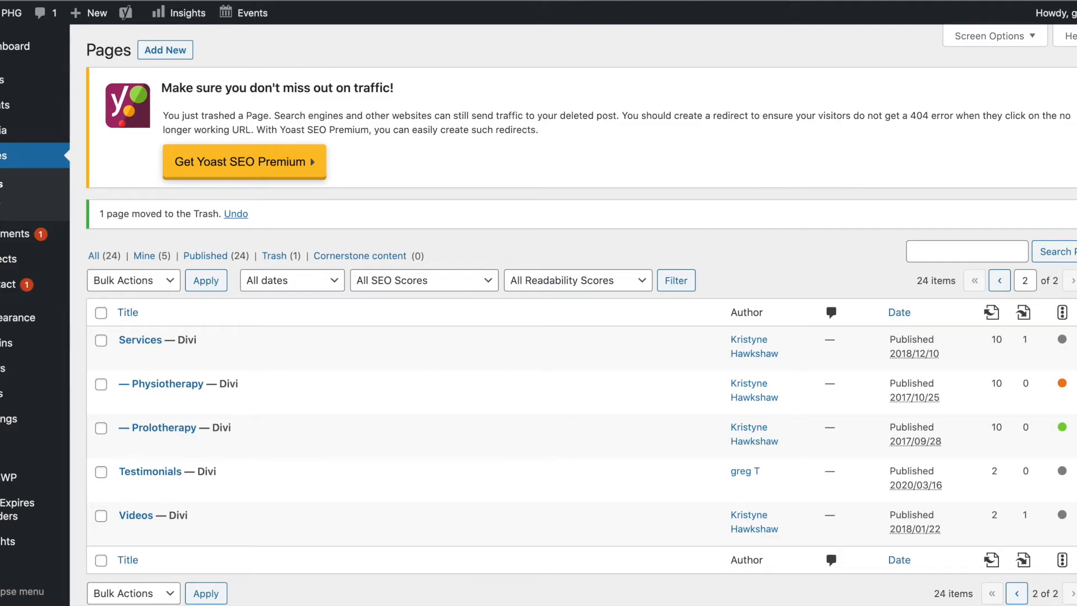
- Log out of the WordPress admin account and follow the link back to the PHG site
mouse_move(1054, 14)
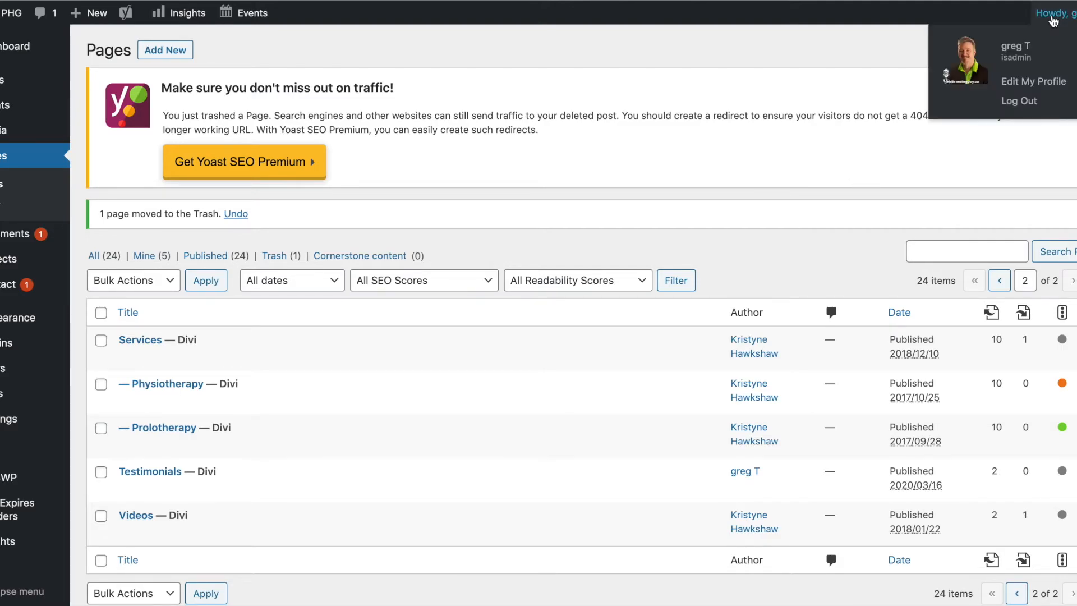
left_click(1032, 104)
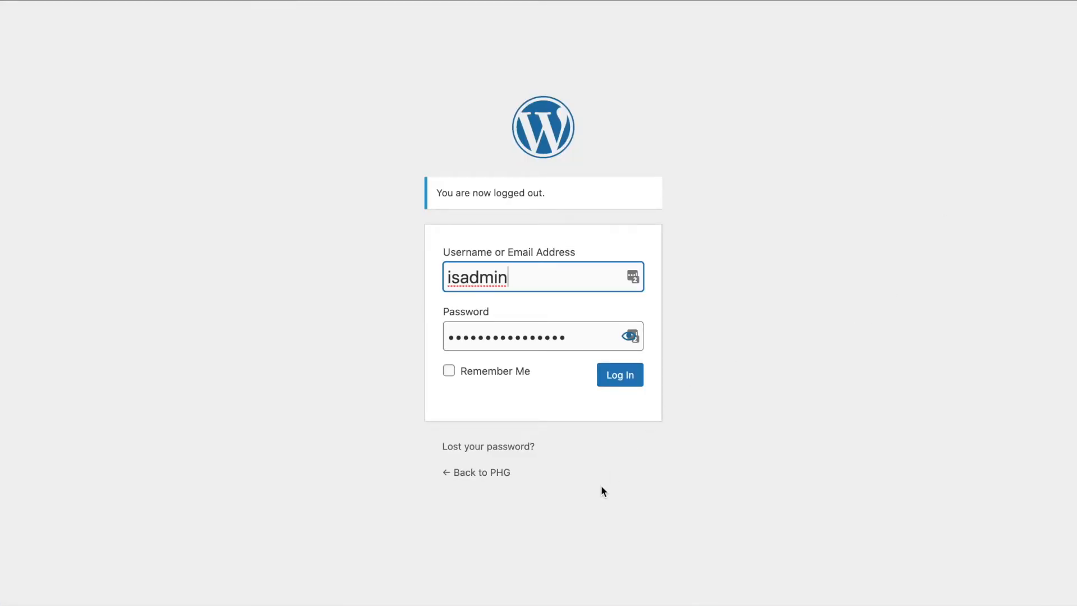
left_click(480, 472)
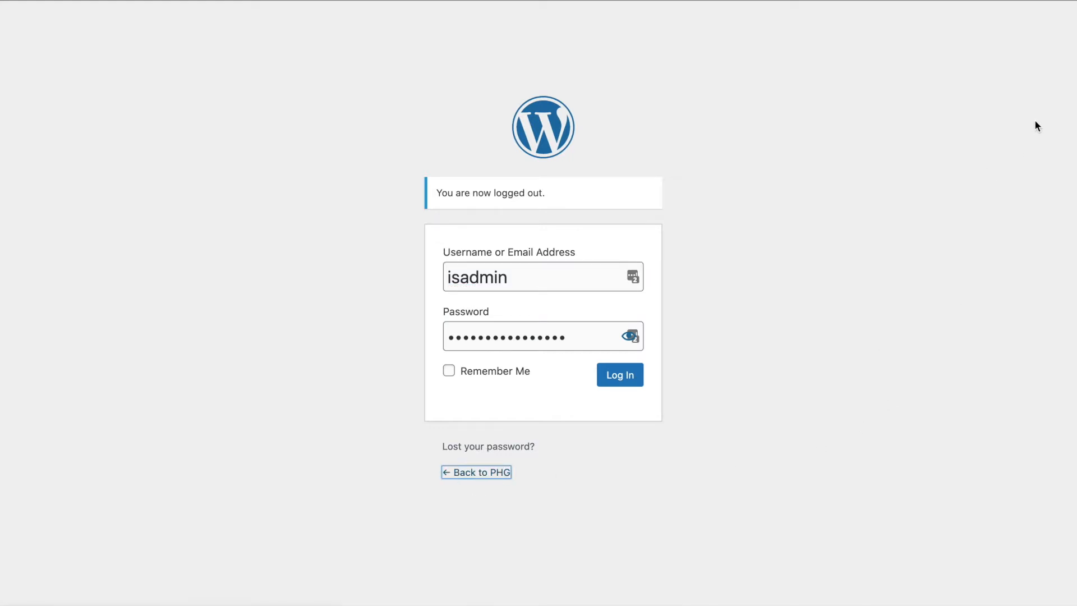